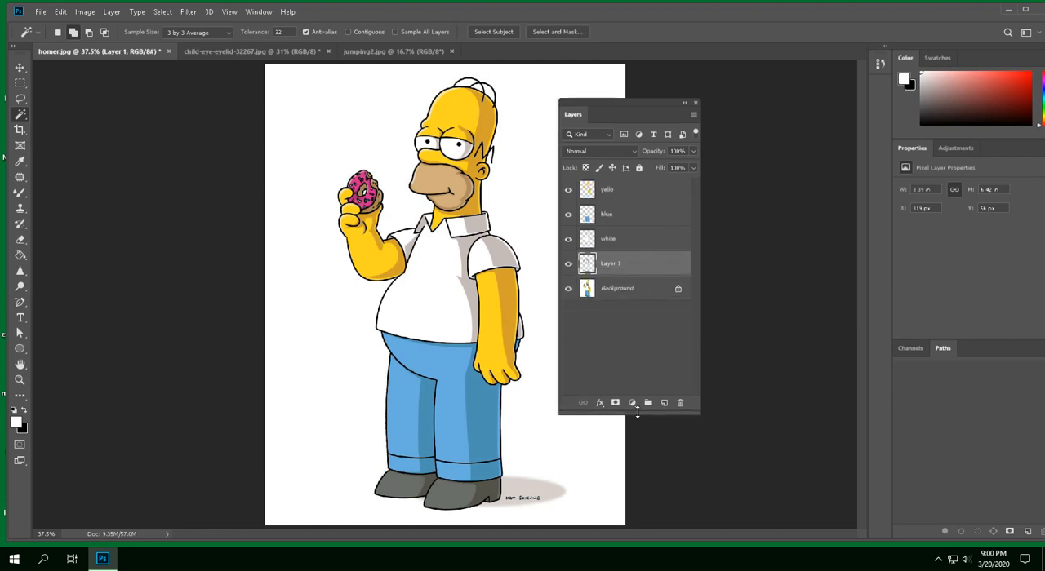
Hide the Background layer and go through the yello, blue, white and Layer 1 layers
{"action": "left_click", "coordinate": [569, 290]}
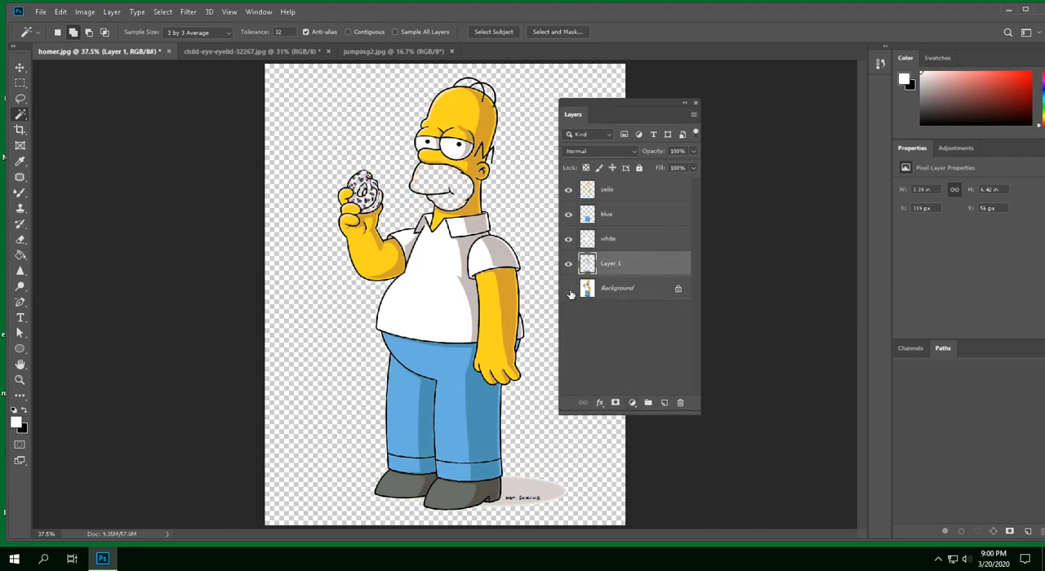
{"action": "left_click", "coordinate": [610, 190]}
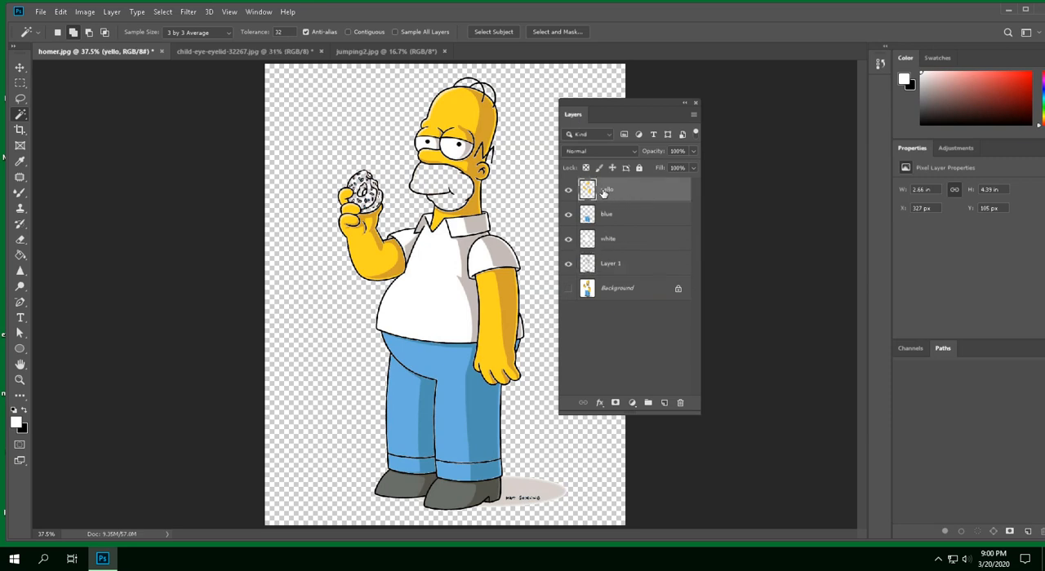
{"action": "left_click", "coordinate": [608, 217]}
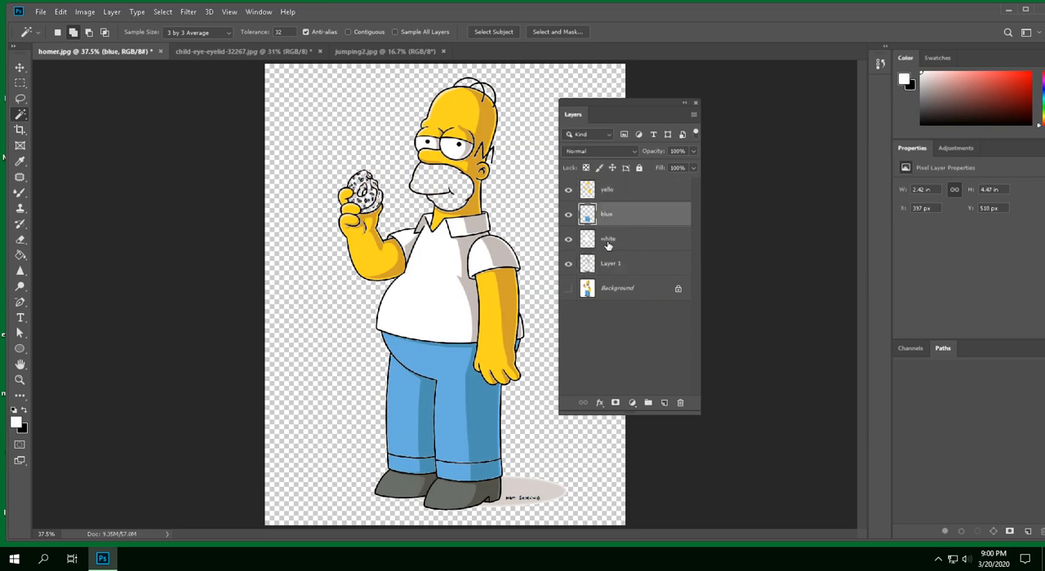
{"action": "left_click", "coordinate": [608, 245]}
{"action": "left_click", "coordinate": [615, 267]}
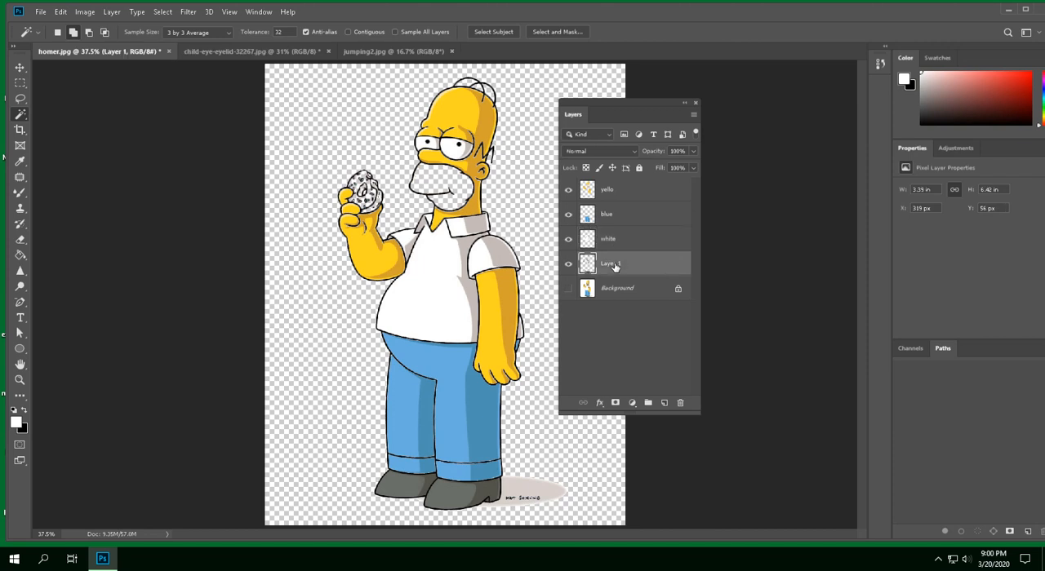
Toggle Layer 1's visibility off and on to check its outlines, and rename the layer black
{"action": "left_click", "coordinate": [568, 264]}
{"action": "left_click", "coordinate": [568, 264]}
{"action": "double_click", "coordinate": [610, 268]}
{"action": "type", "text": "black"}
{"action": "key", "text": "Return"}
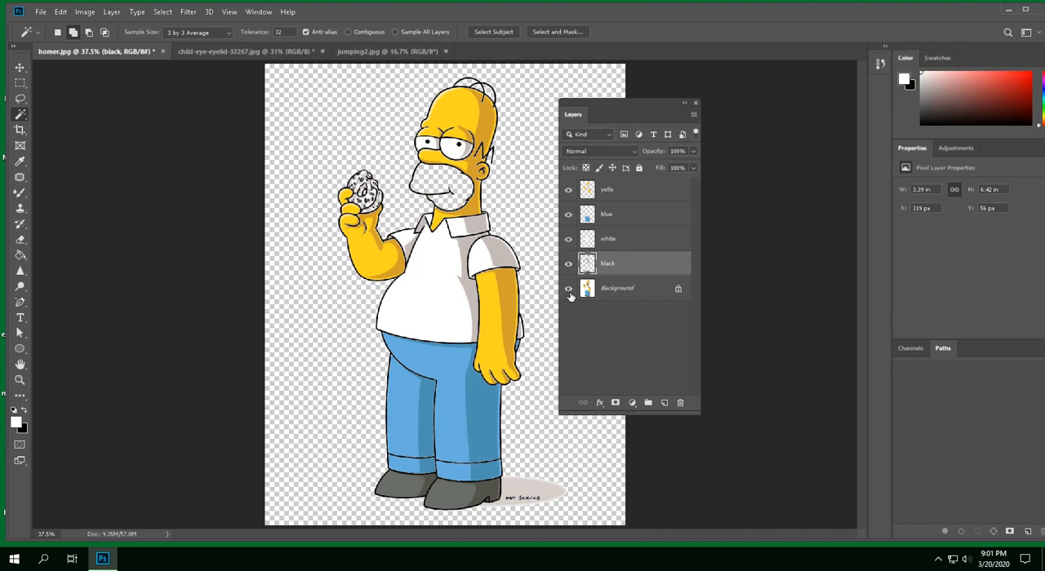
Show the Background layer again and make it the active layer
{"action": "left_click", "coordinate": [568, 289]}
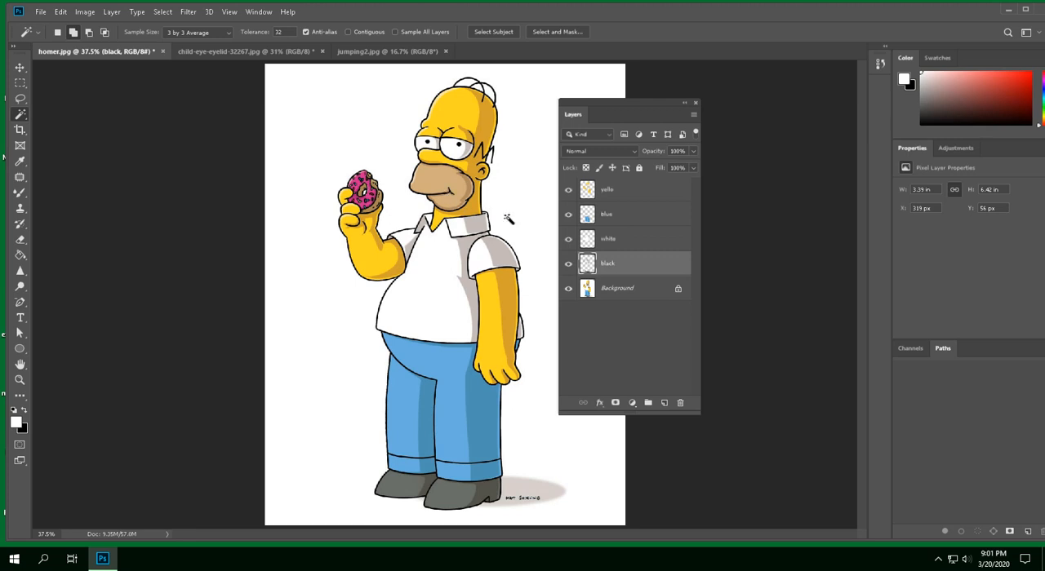
{"action": "left_click", "coordinate": [599, 291]}
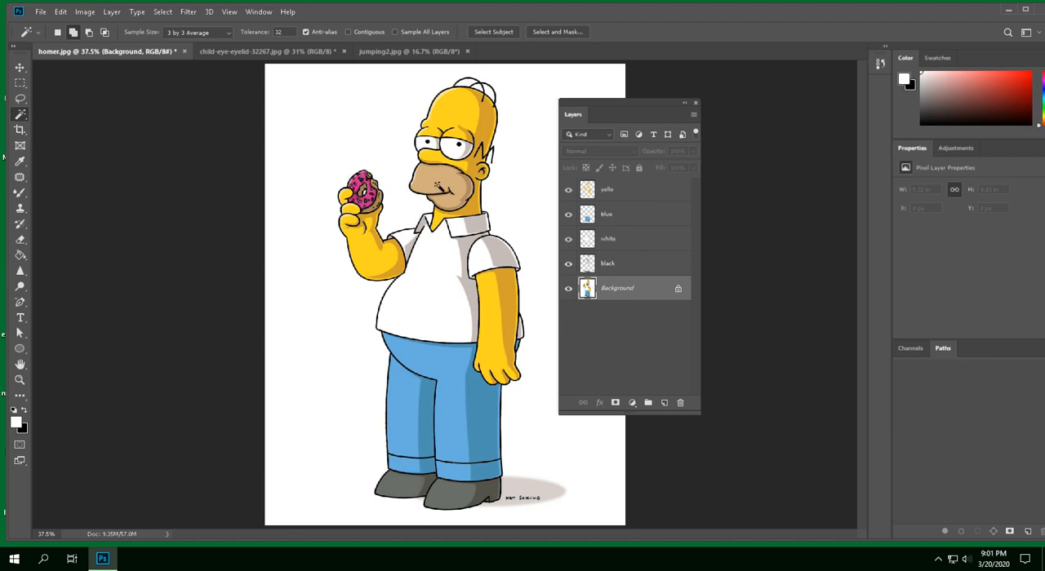
Try to select the tan mouth area and the donut's pink icing with the Magic Wand at tolerance 20, including missed patches
{"action": "left_click", "coordinate": [439, 188]}
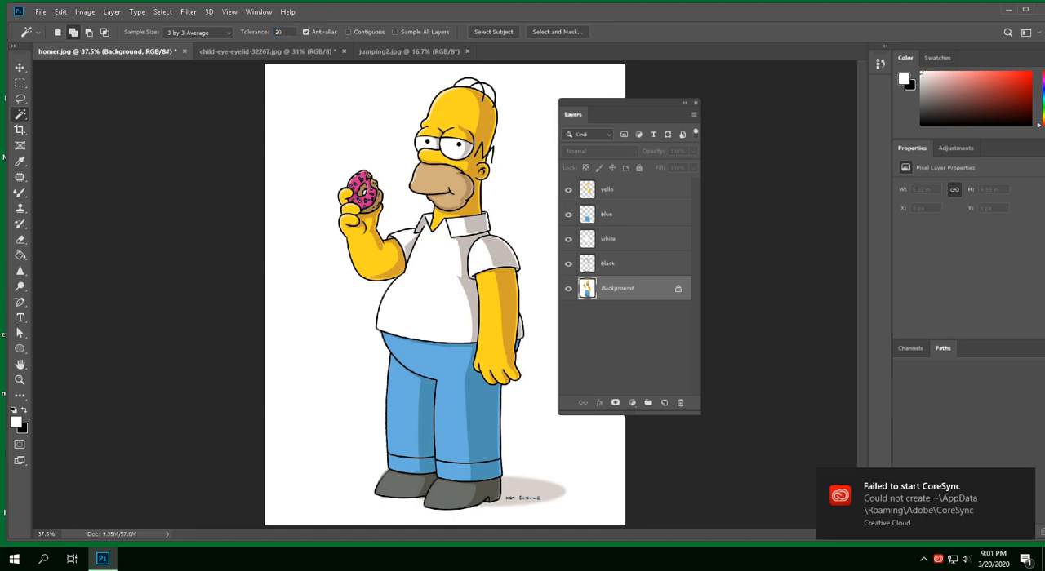
{"action": "left_click", "coordinate": [444, 191]}
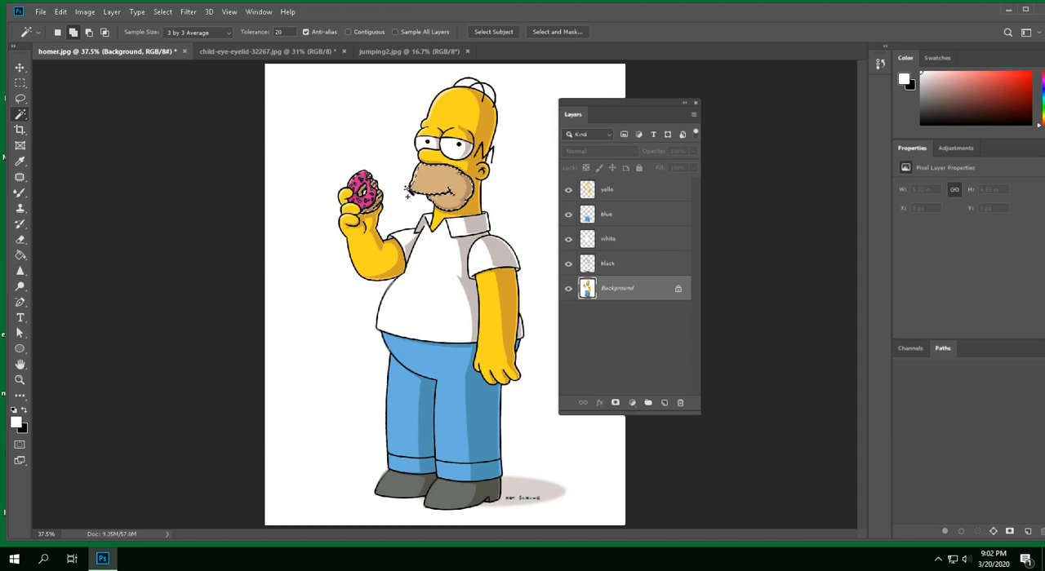
{"action": "scroll", "coordinate": [406, 189], "scroll_direction": "up", "scroll_amount": 6}
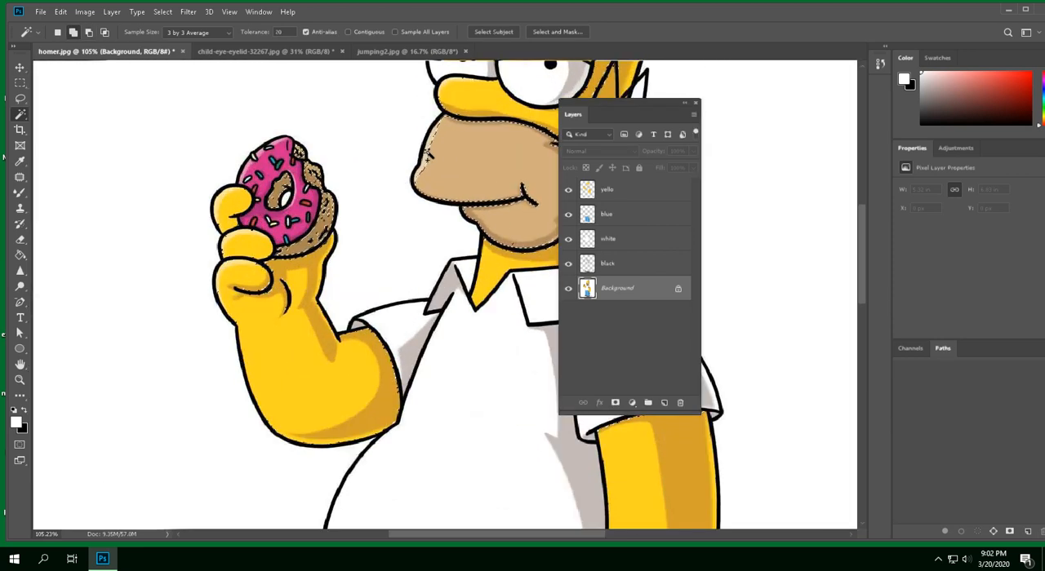
{"action": "left_click", "coordinate": [427, 154]}
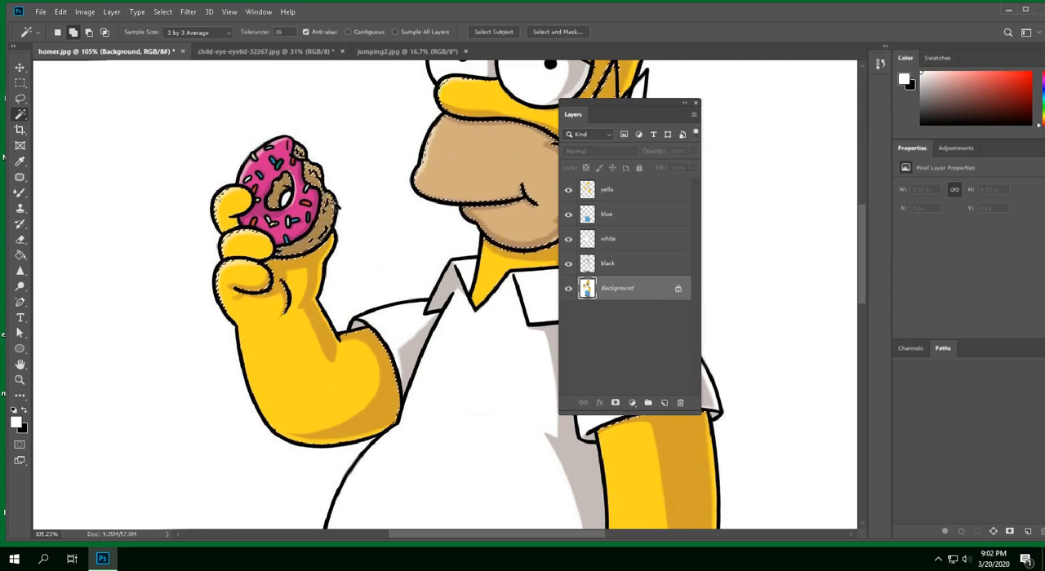
{"action": "left_click", "coordinate": [297, 214]}
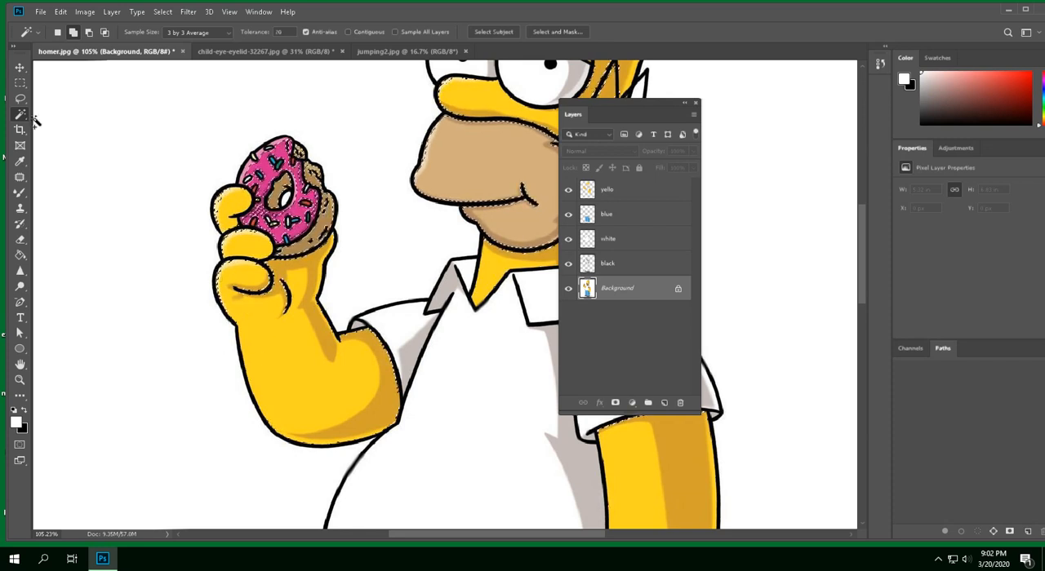
Undo the icing selection and reselect the pink icing with Contiguous turned on
{"action": "left_click", "coordinate": [62, 13]}
{"action": "left_click", "coordinate": [66, 23]}
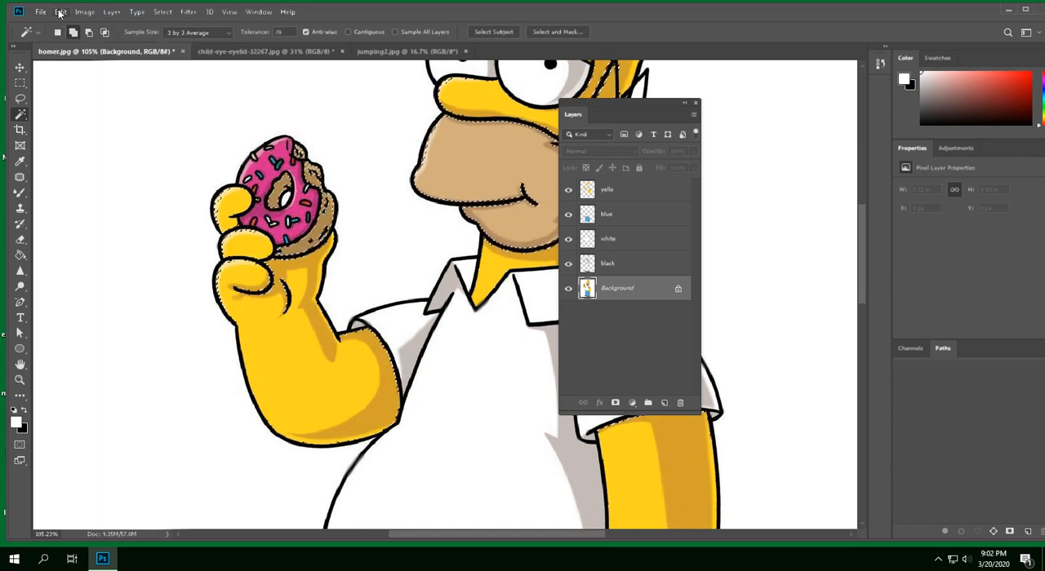
{"action": "left_click", "coordinate": [60, 13]}
{"action": "left_click", "coordinate": [65, 23]}
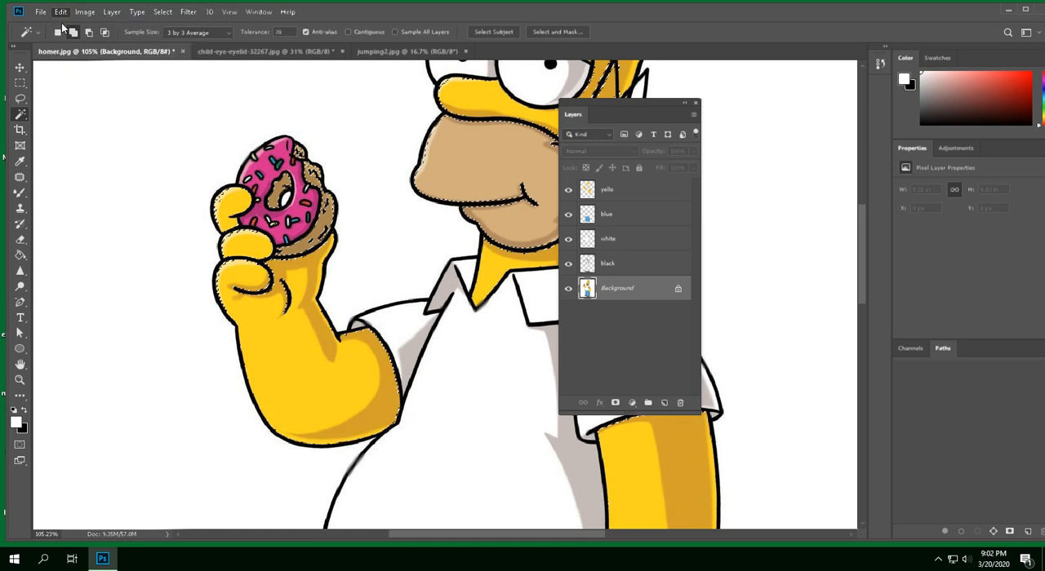
{"action": "left_click", "coordinate": [59, 13]}
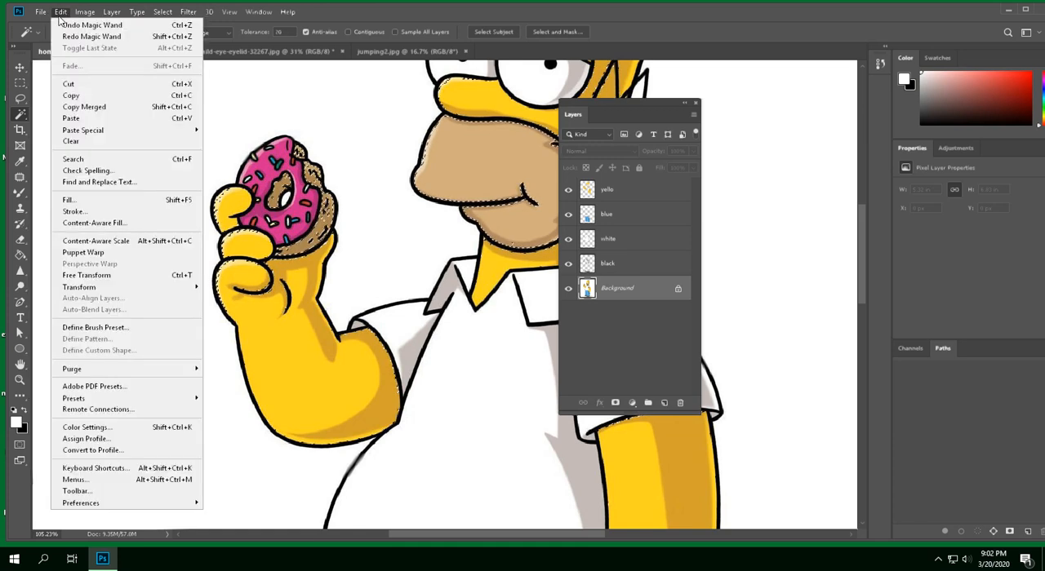
{"action": "left_click", "coordinate": [59, 25]}
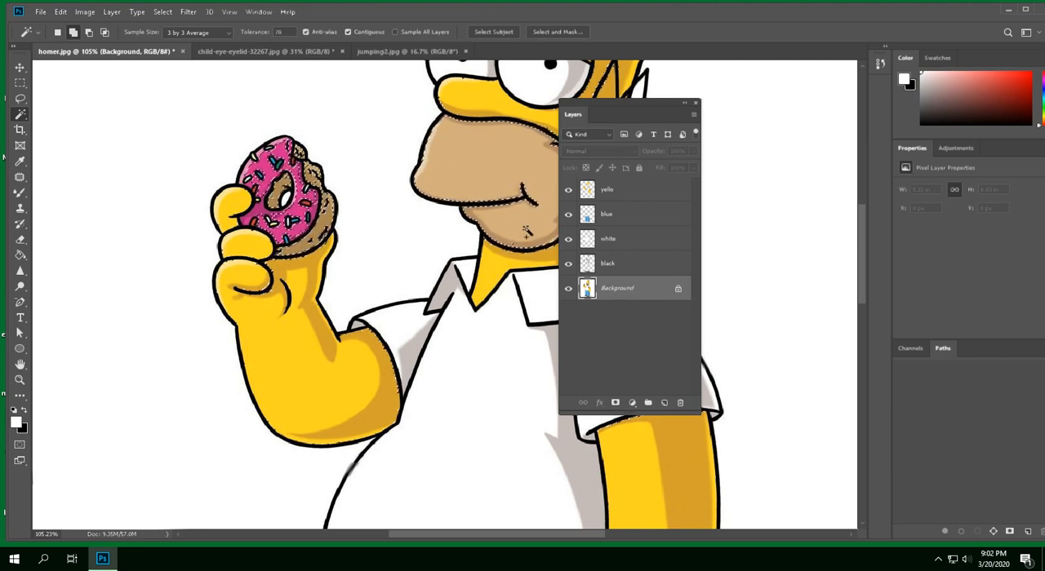
Move the Layers panel off the face and expand the mouth and donut selection by 2 pixels
{"action": "left_click_drag", "start_coordinate": [594, 101], "coordinate": [712, 119]}
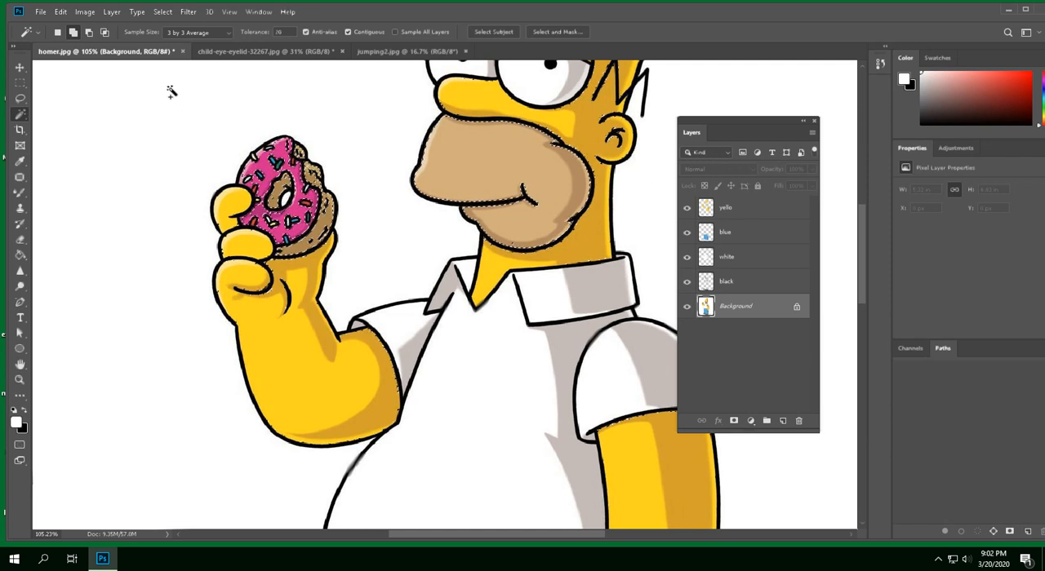
{"action": "left_click", "coordinate": [163, 13]}
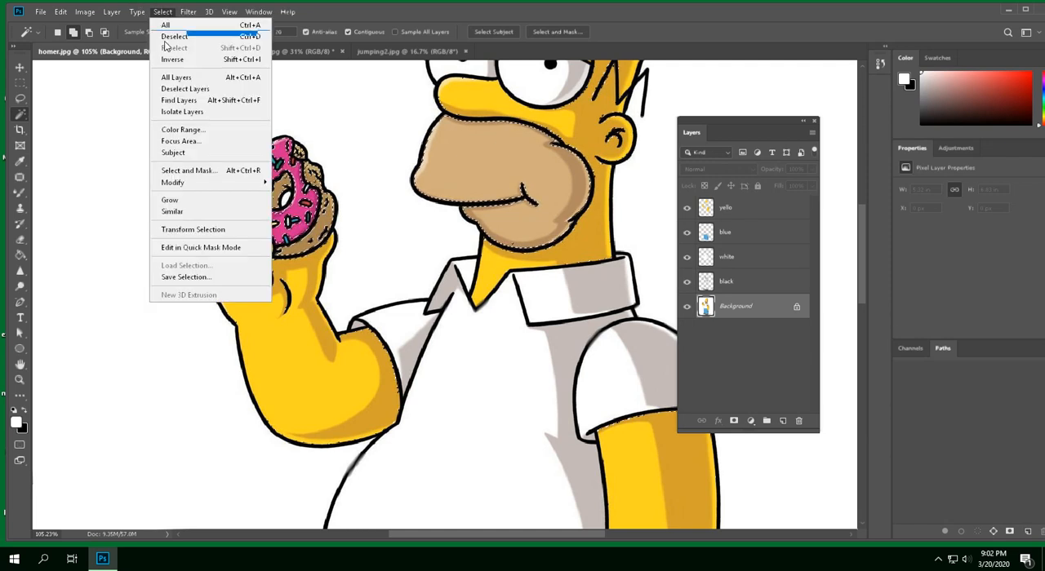
{"action": "mouse_move", "coordinate": [196, 186]}
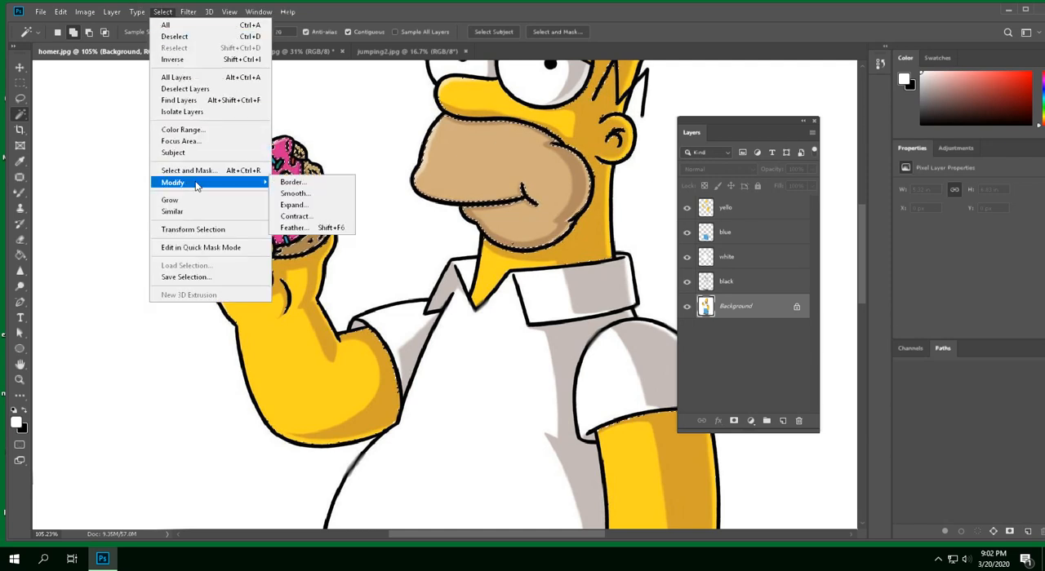
{"action": "left_click", "coordinate": [296, 204]}
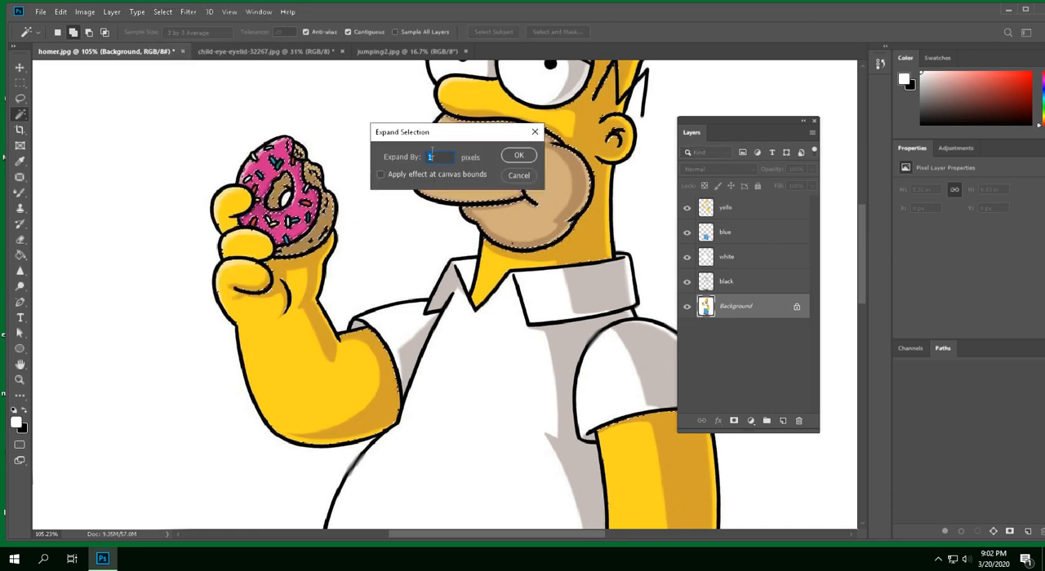
{"action": "left_click", "coordinate": [519, 156]}
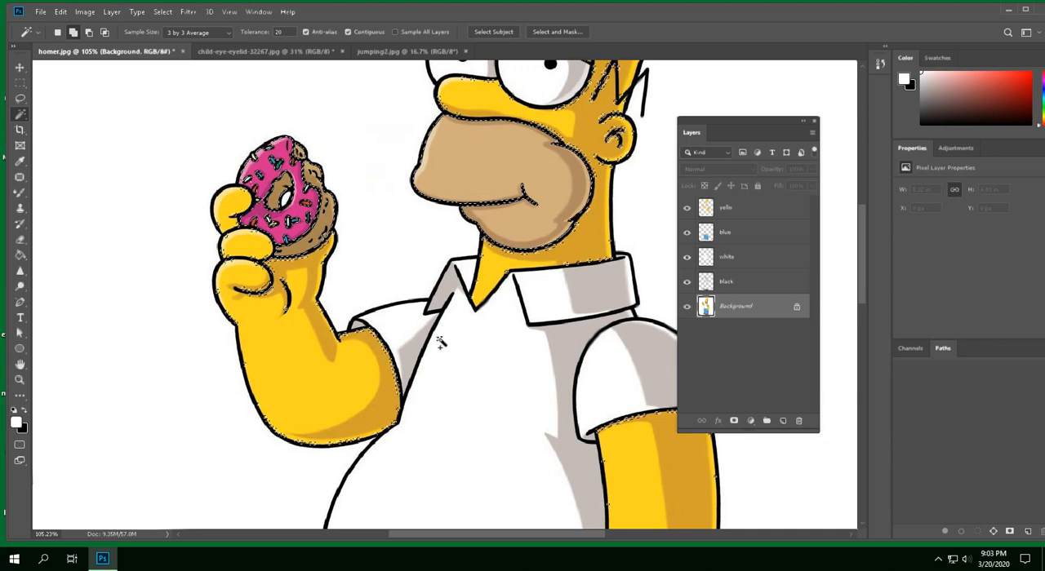
Review the selection edges around the donut, face and arms, and deselect everything
{"action": "scroll", "coordinate": [442, 343], "scroll_direction": "down", "scroll_amount": 2}
{"action": "scroll", "coordinate": [442, 342], "scroll_direction": "down", "scroll_amount": 2}
{"action": "scroll", "coordinate": [441, 343], "scroll_direction": "up", "scroll_amount": 4}
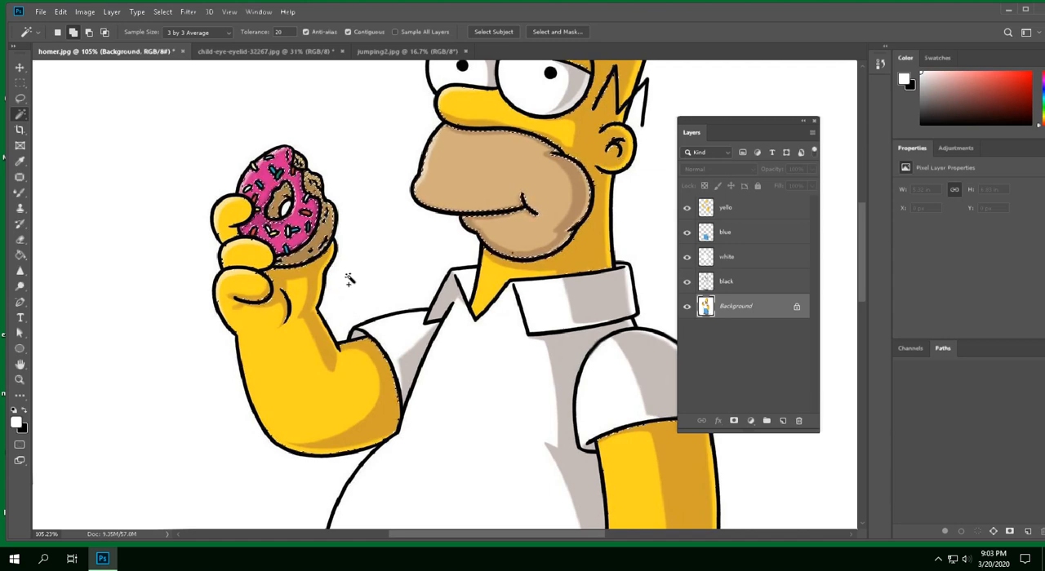
{"action": "scroll", "coordinate": [350, 279], "scroll_direction": "up", "scroll_amount": 1}
{"action": "scroll", "coordinate": [349, 279], "scroll_direction": "up", "scroll_amount": 3}
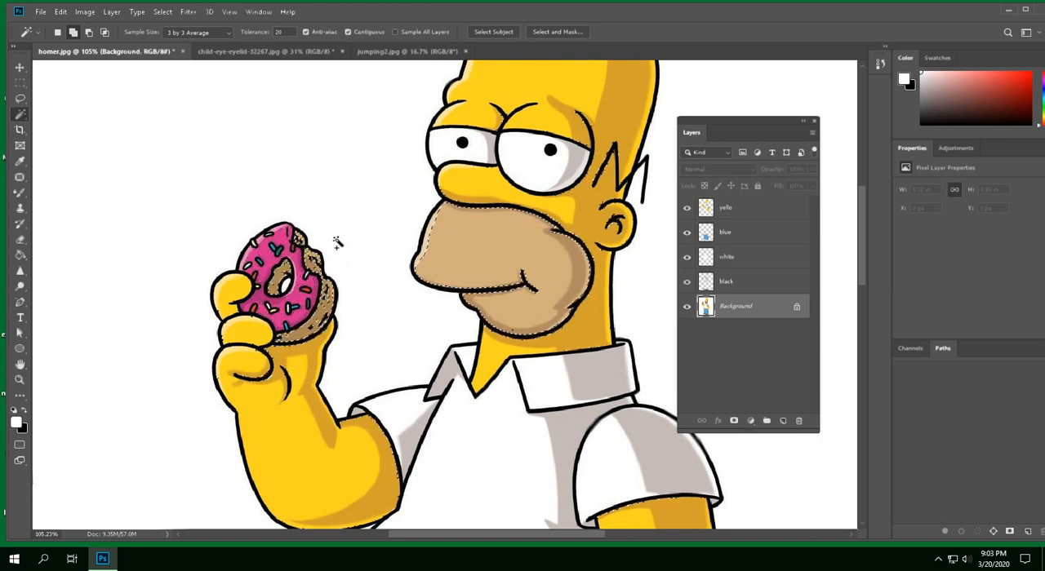
{"action": "key", "text": "ctrl+d"}
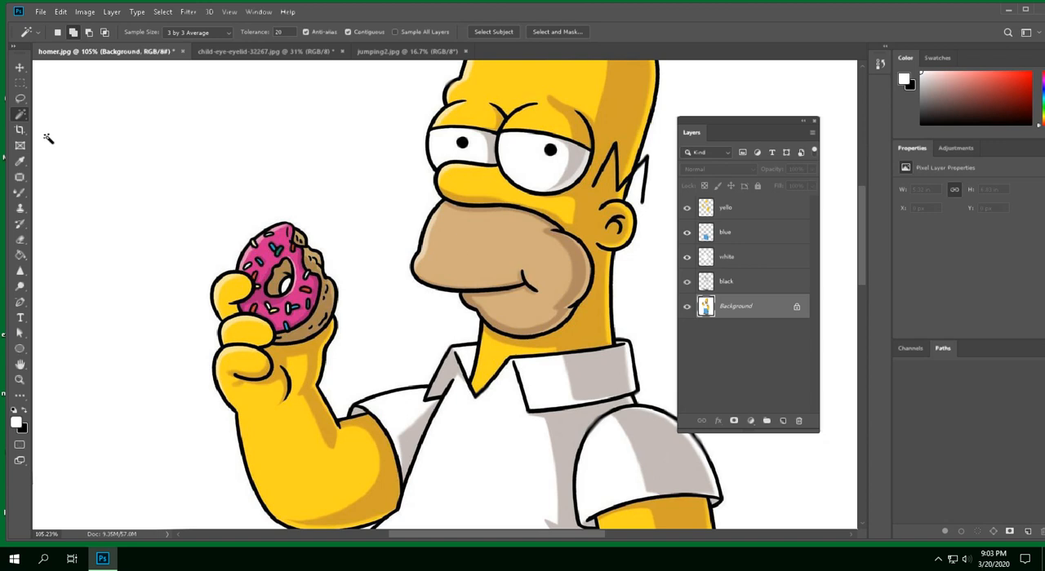
Select the tan mouth area and the whole donut with the Quick Selection tool, subtracting any unwanted areas
{"action": "right_click", "coordinate": [24, 121]}
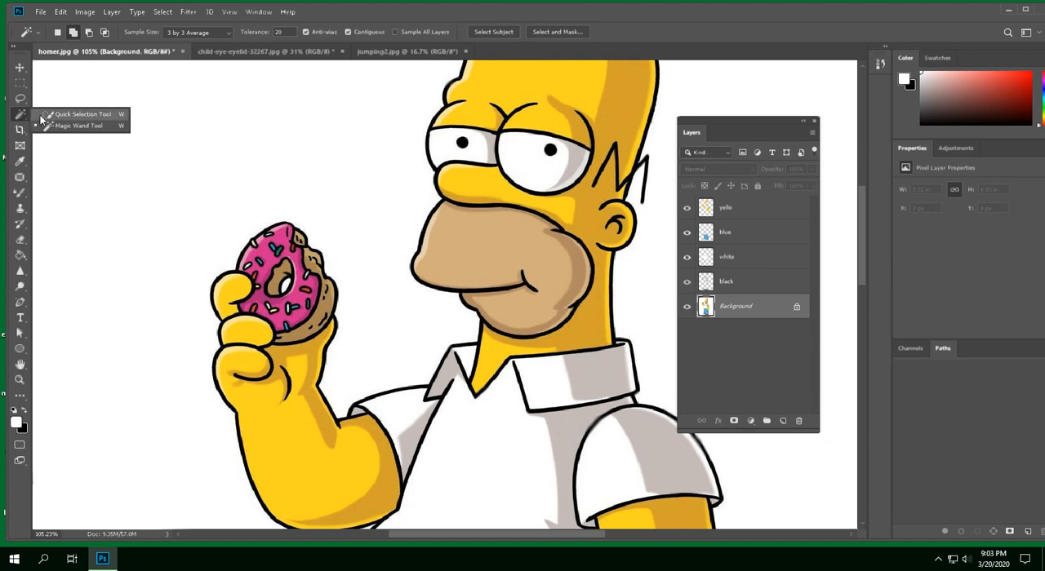
{"action": "left_click", "coordinate": [82, 114]}
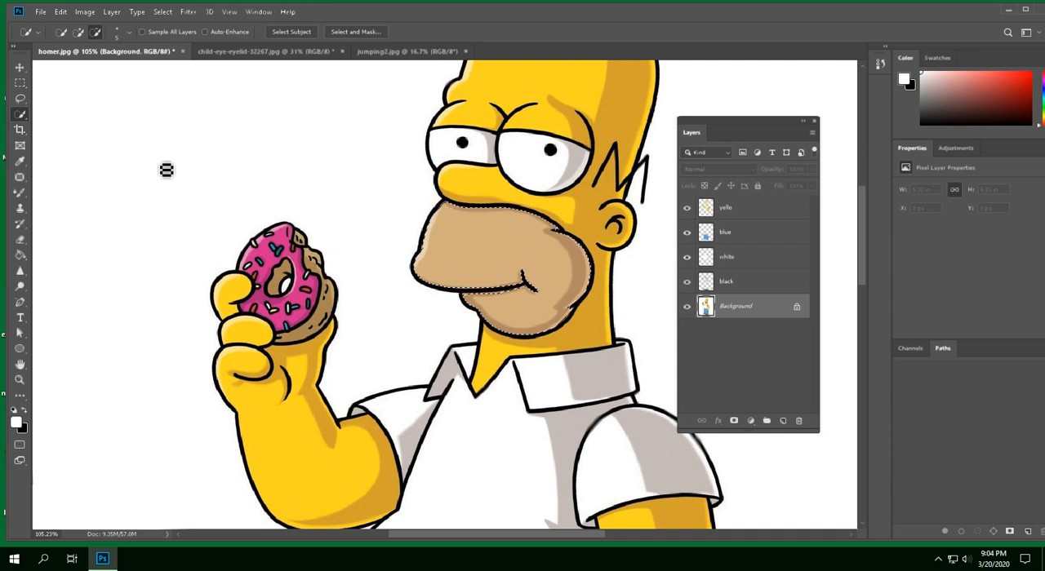
{"action": "left_click", "coordinate": [79, 32]}
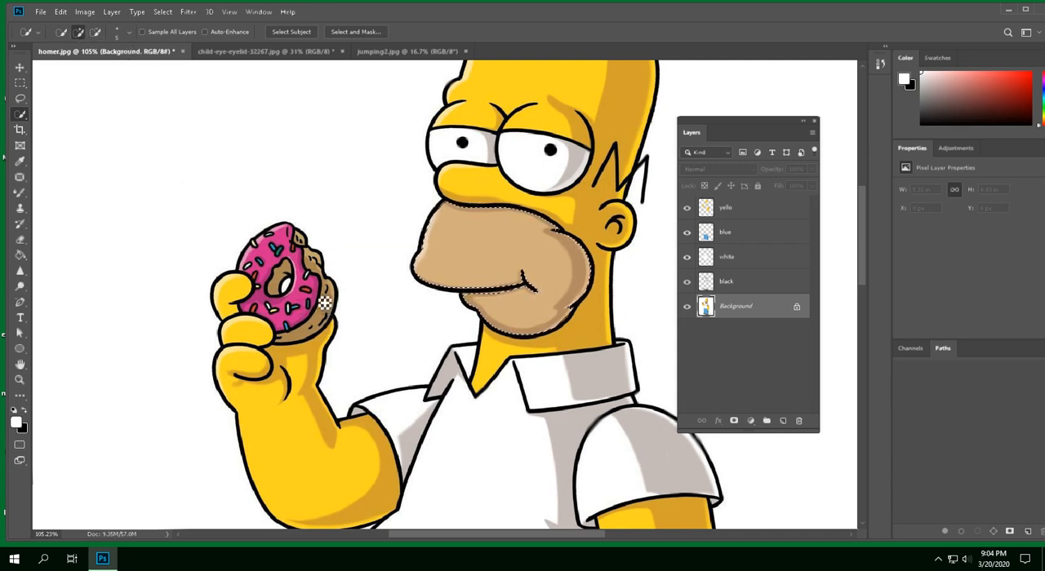
{"action": "mouse_move", "coordinate": [323, 296]}
{"action": "left_mouse_down"}
{"action": "mouse_move", "coordinate": [311, 286]}
{"action": "mouse_move", "coordinate": [294, 251]}
{"action": "mouse_move", "coordinate": [257, 273]}
{"action": "mouse_move", "coordinate": [279, 276]}
{"action": "mouse_move", "coordinate": [301, 307]}
{"action": "mouse_move", "coordinate": [317, 301]}
{"action": "mouse_move", "coordinate": [312, 256]}
{"action": "mouse_move", "coordinate": [325, 294]}
{"action": "left_mouse_up"}
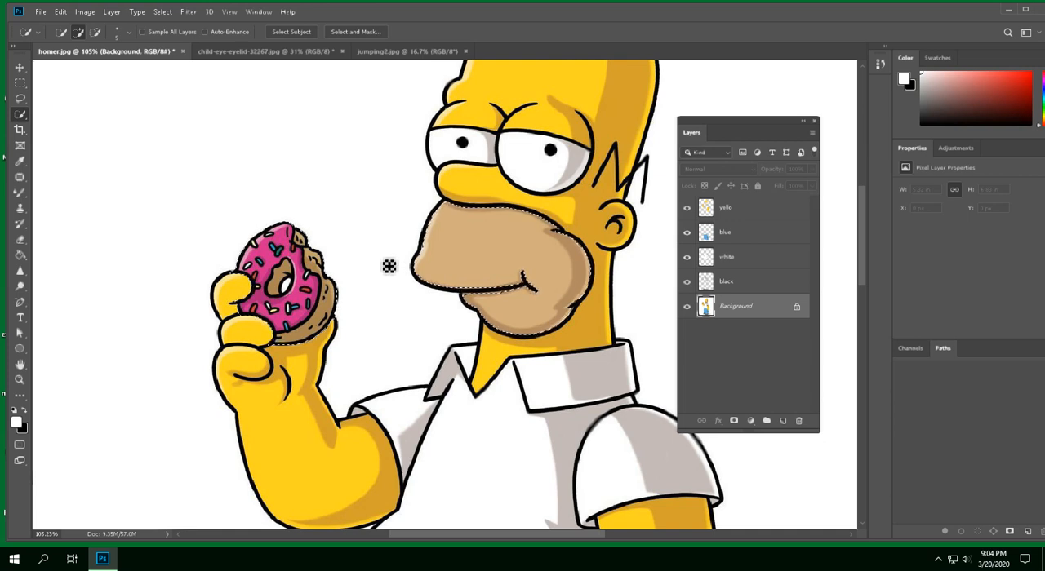
{"action": "left_click", "coordinate": [95, 32]}
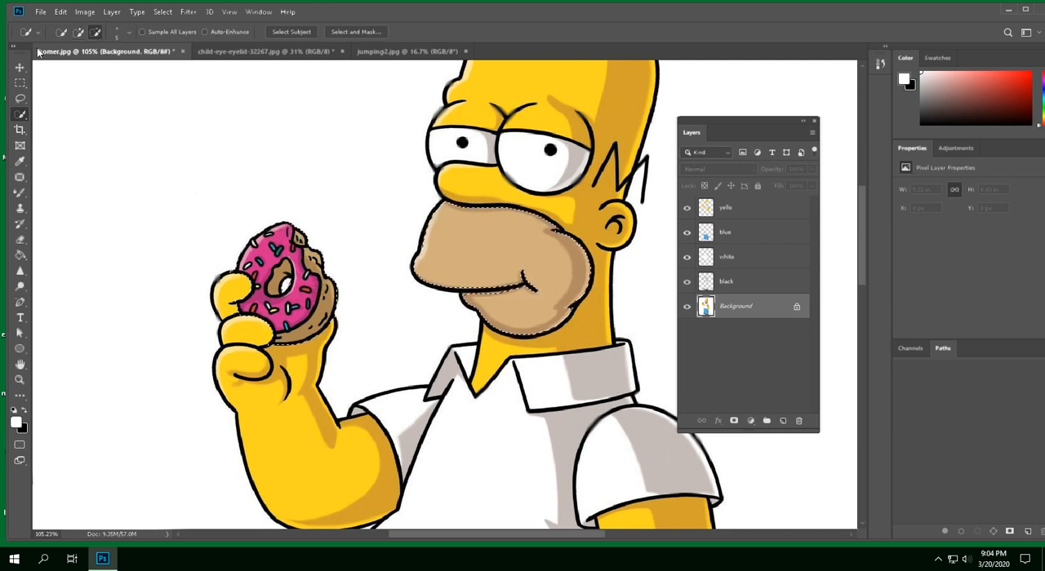
Copy the selected mouth and donut from the Background and paste them in place on a new layer
{"action": "left_click", "coordinate": [60, 12]}
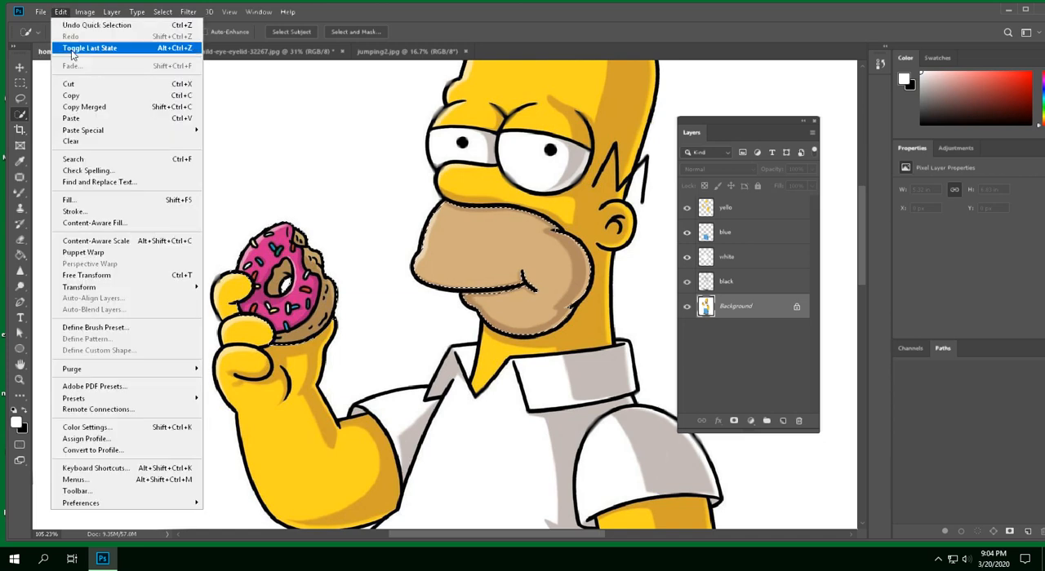
{"action": "left_click", "coordinate": [82, 96]}
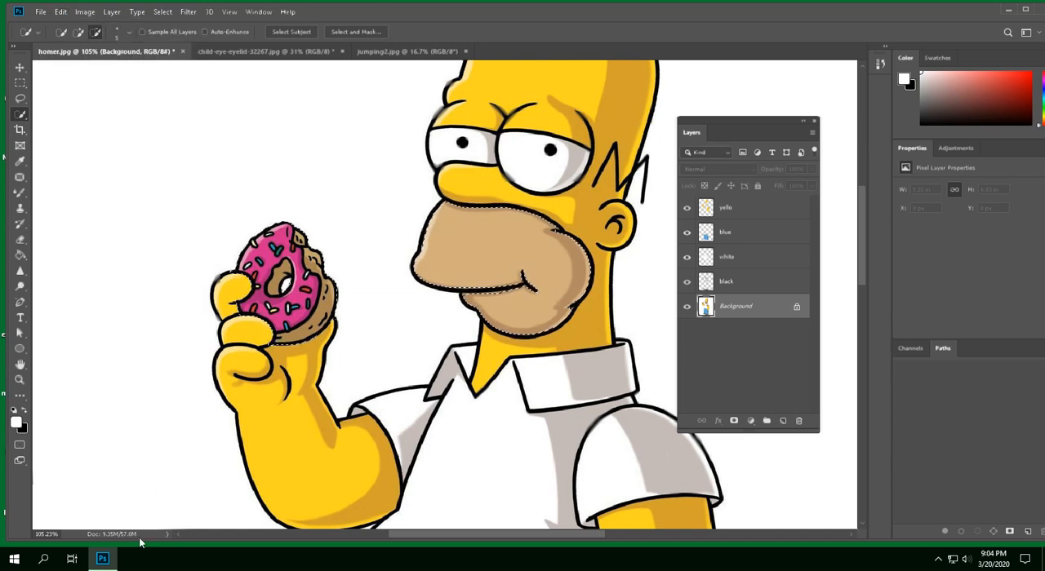
{"action": "left_click", "coordinate": [60, 12]}
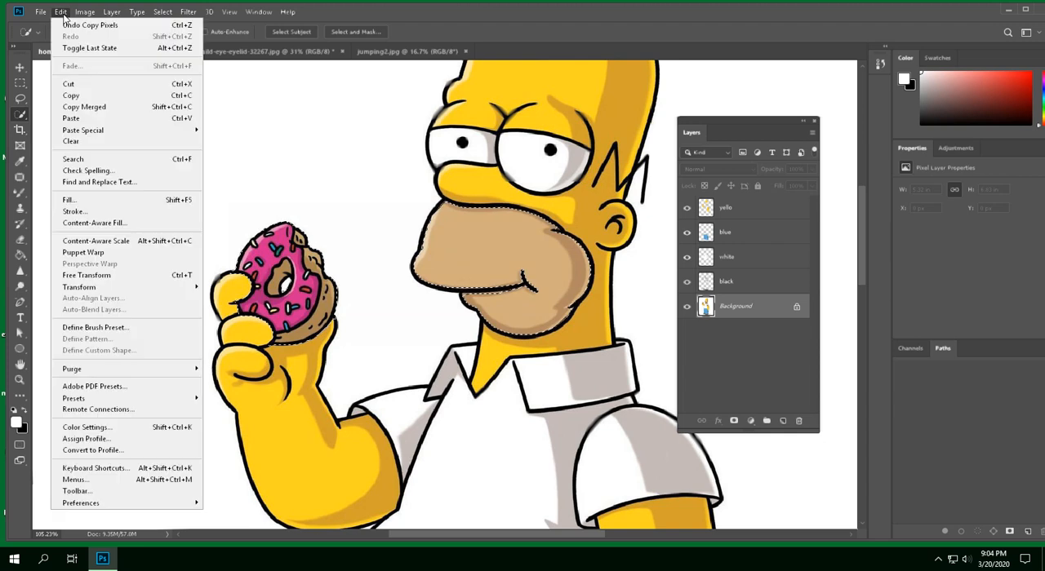
{"action": "mouse_move", "coordinate": [137, 132]}
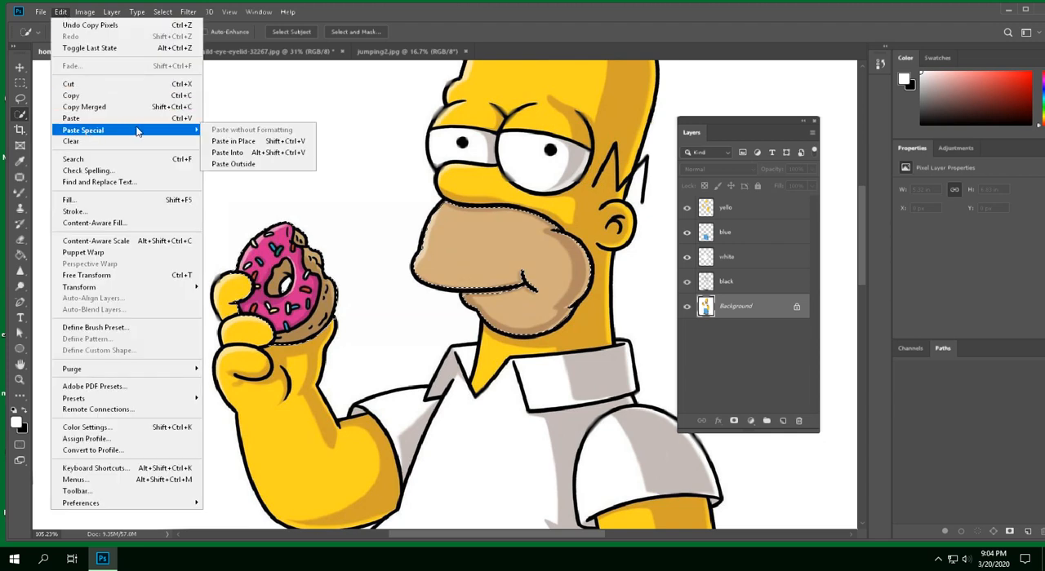
{"action": "left_click", "coordinate": [229, 143]}
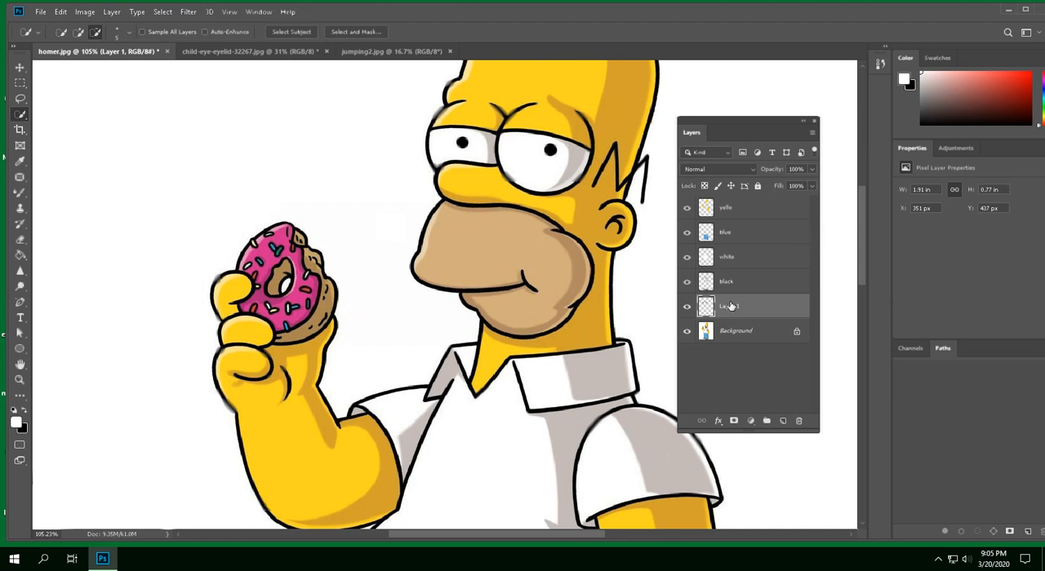
Rename the pasted layer mouth donut
{"action": "type", "text": "mo "}
{"action": "type", "text": "donut"}
{"action": "key", "text": "Return"}
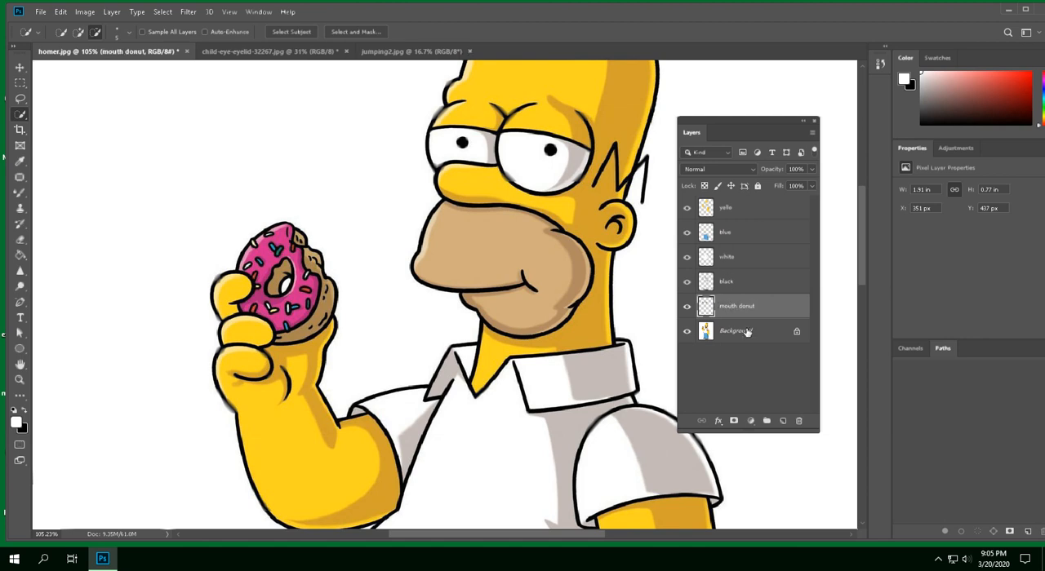
Hide the Background layer and examine the edges of the separated colour areas around the raised arm and shirt sleeve
{"action": "key", "text": "ctrl+0"}
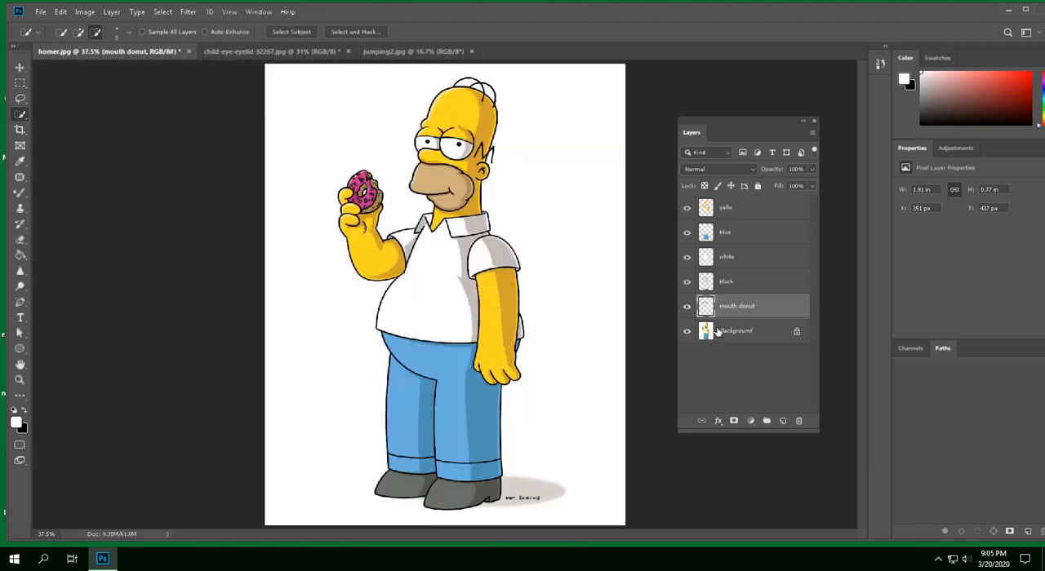
{"action": "left_click", "coordinate": [687, 332]}
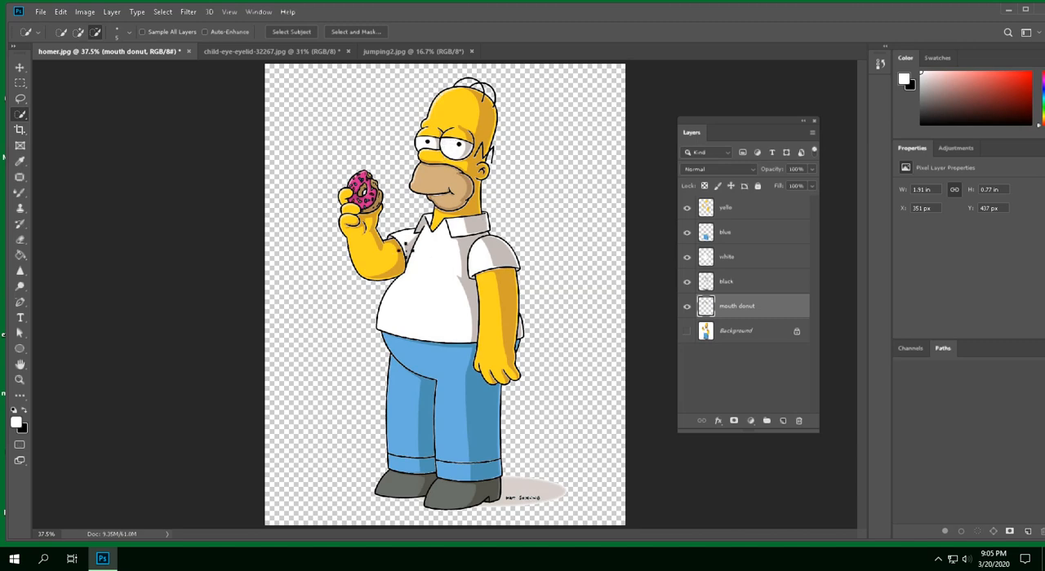
{"action": "scroll", "coordinate": [400, 250], "scroll_direction": "up", "scroll_amount": 5}
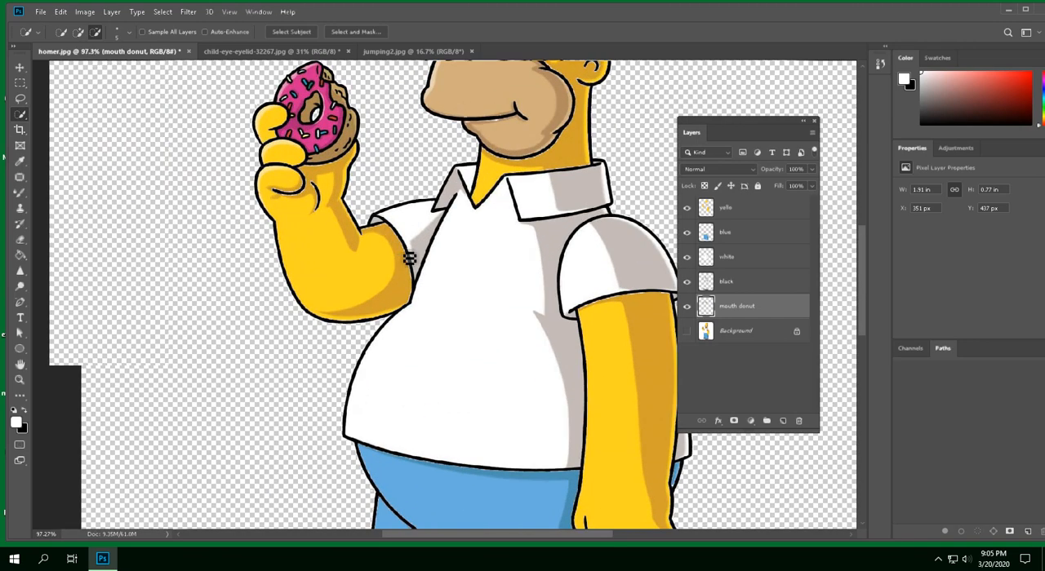
{"action": "scroll", "coordinate": [409, 258], "scroll_direction": "up", "scroll_amount": 4}
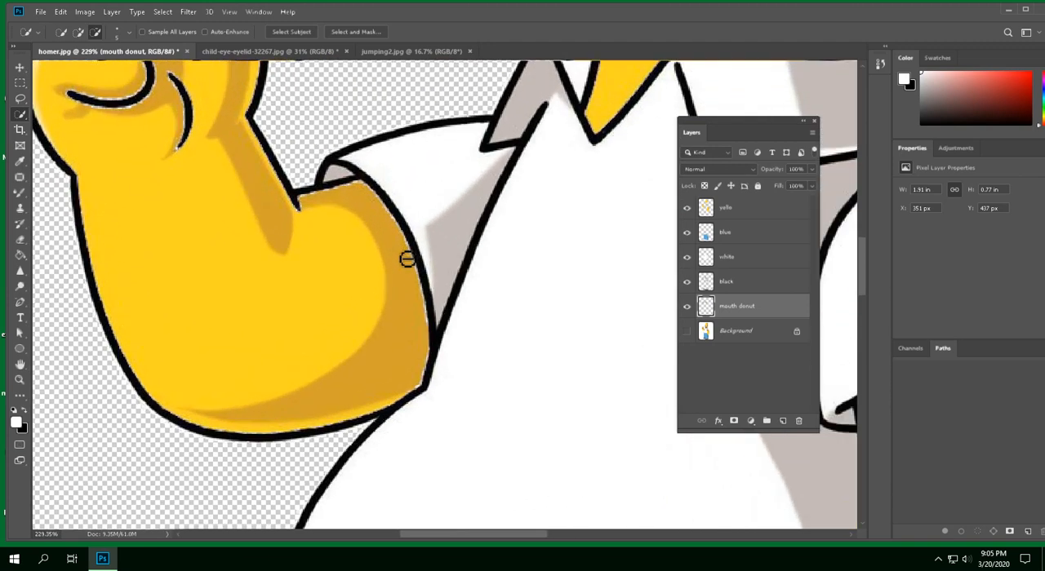
{"action": "scroll", "coordinate": [406, 259], "scroll_direction": "up", "scroll_amount": 4}
{"action": "scroll", "coordinate": [404, 249], "scroll_direction": "down", "scroll_amount": 4}
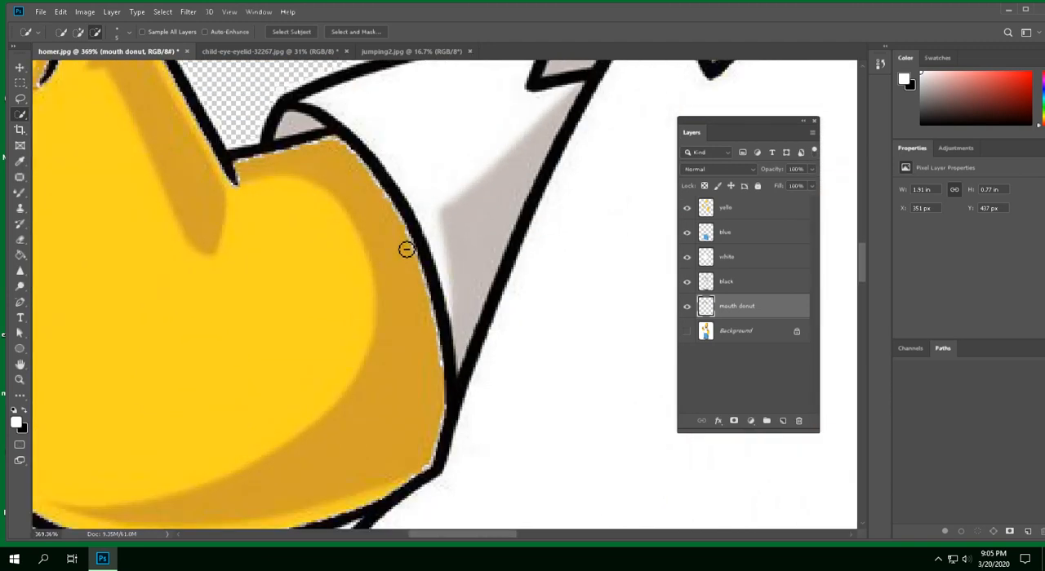
{"action": "scroll", "coordinate": [413, 265], "scroll_direction": "down", "scroll_amount": 6}
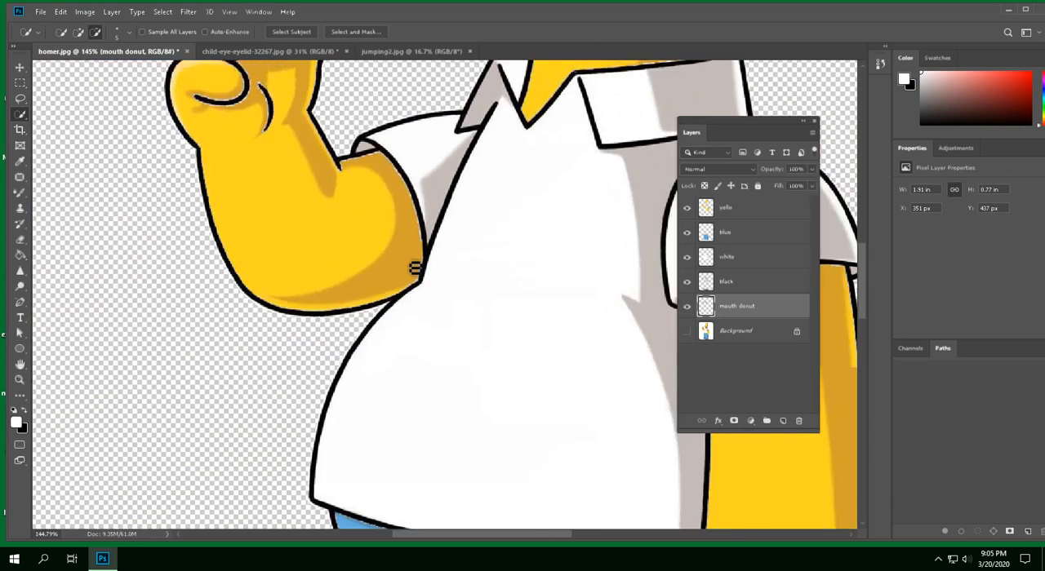
{"action": "scroll", "coordinate": [412, 263], "scroll_direction": "down", "scroll_amount": 1}
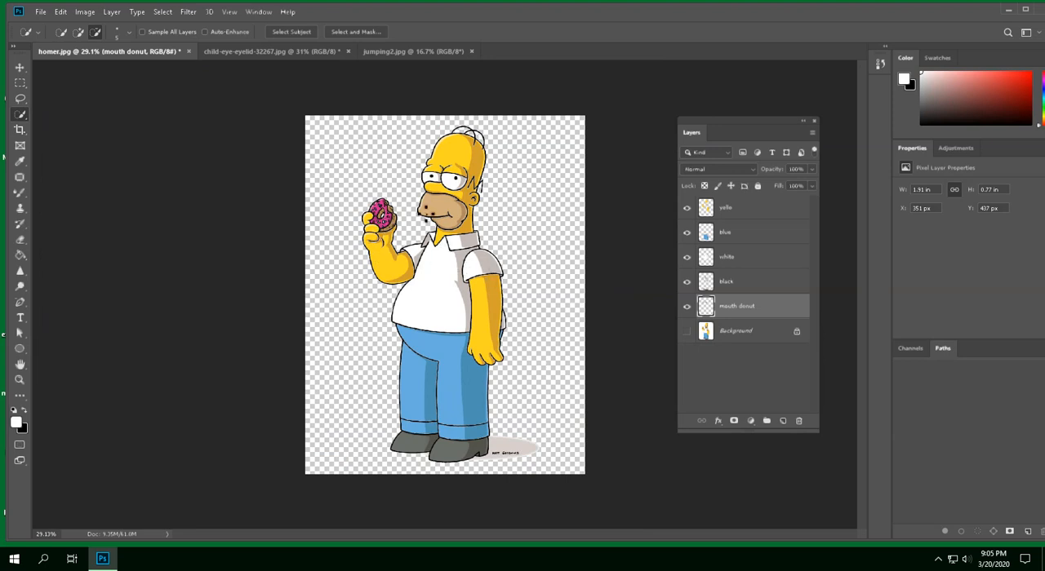
Hide the mouth donut, black, white, blue and yello layers, and show and select only the Background layer
{"action": "left_click", "coordinate": [687, 306]}
{"action": "left_click", "coordinate": [687, 281]}
{"action": "left_click", "coordinate": [687, 257]}
{"action": "left_click", "coordinate": [687, 232]}
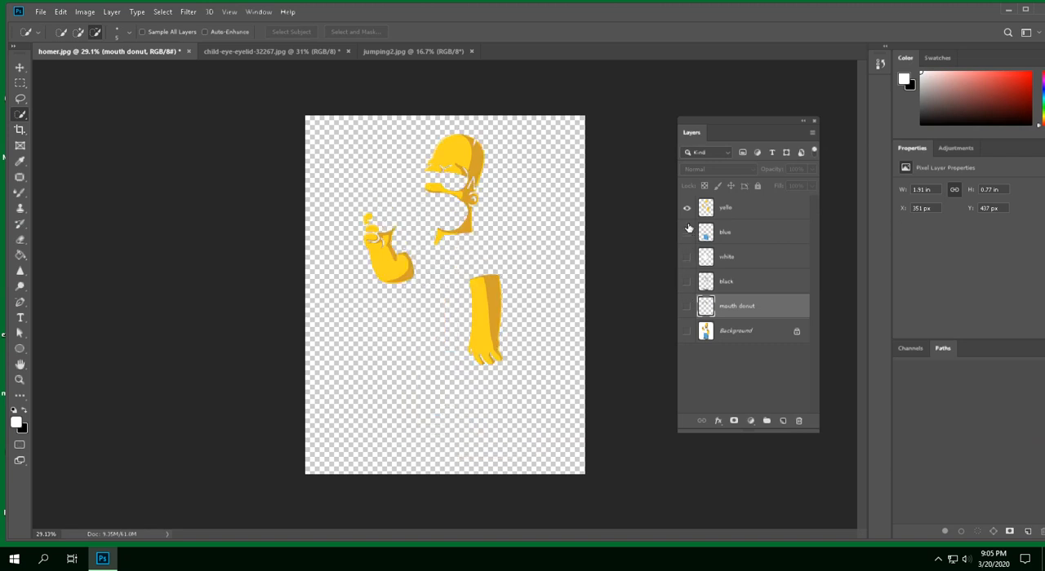
{"action": "left_click", "coordinate": [686, 208]}
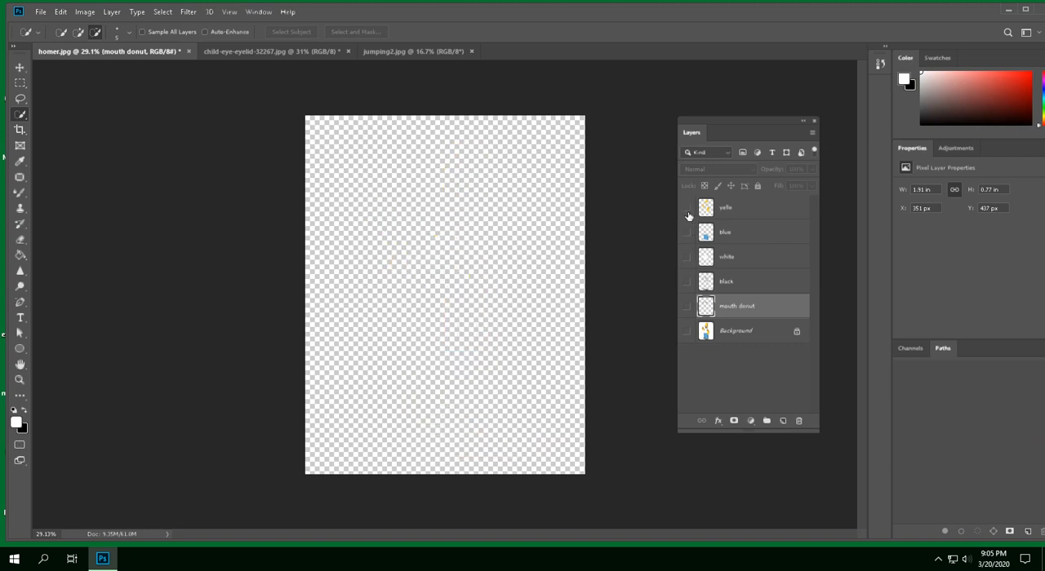
{"action": "left_click", "coordinate": [687, 331]}
{"action": "left_click", "coordinate": [726, 334]}
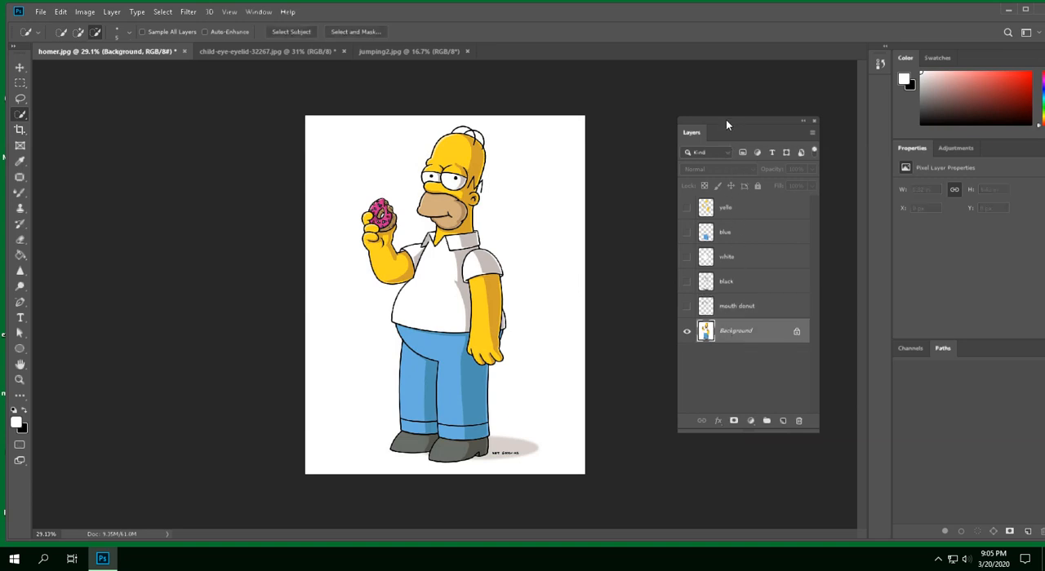
Move the layer list clear of the image and select the whole character by inverting a Magic Wand selection of the surrounding white
{"action": "left_click_drag", "start_coordinate": [729, 118], "coordinate": [220, 129]}
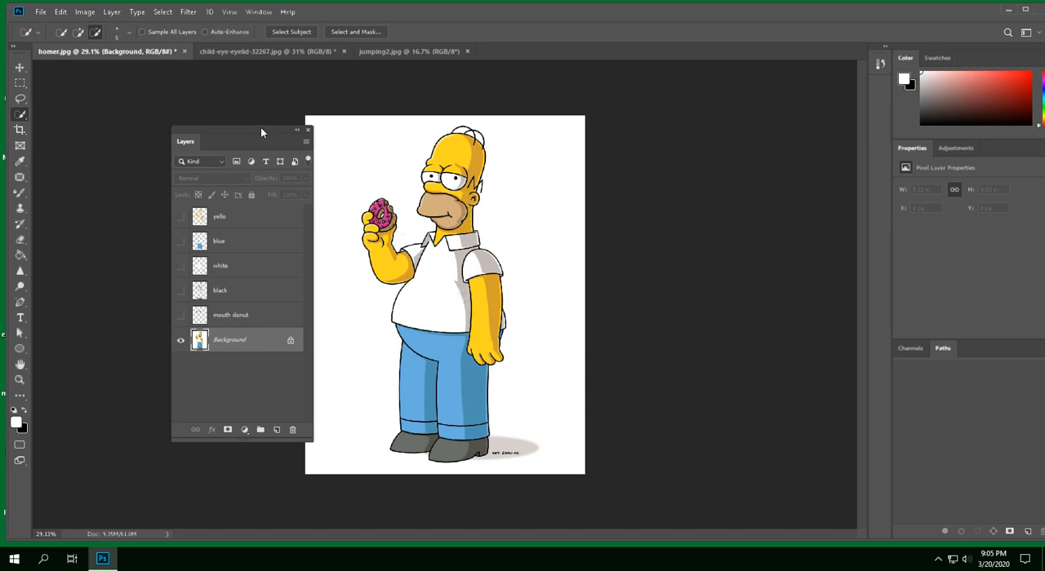
{"action": "left_click_drag", "start_coordinate": [261, 127], "coordinate": [224, 120]}
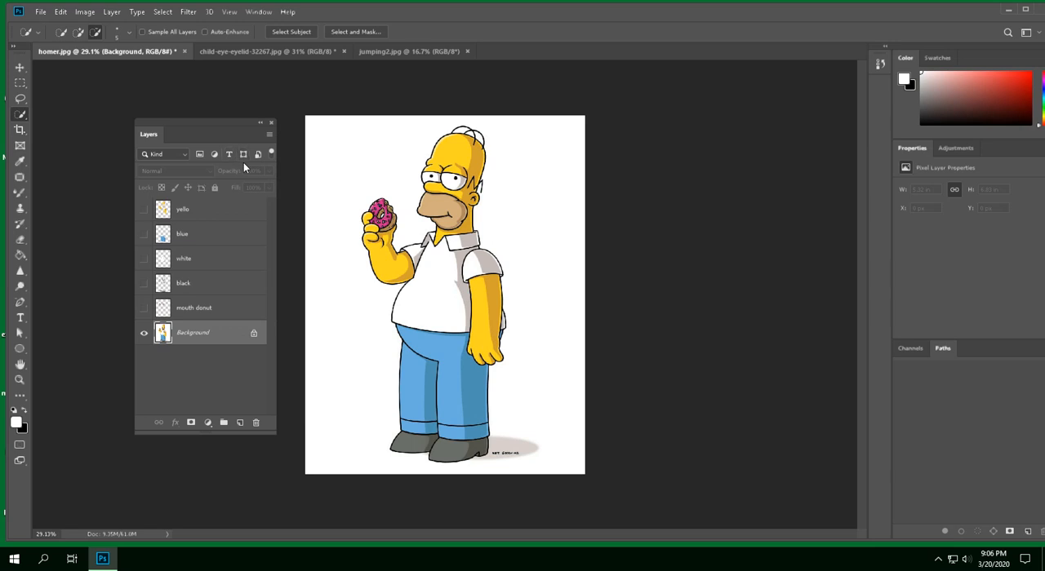
{"action": "left_click", "coordinate": [21, 115]}
{"action": "left_click", "coordinate": [45, 127]}
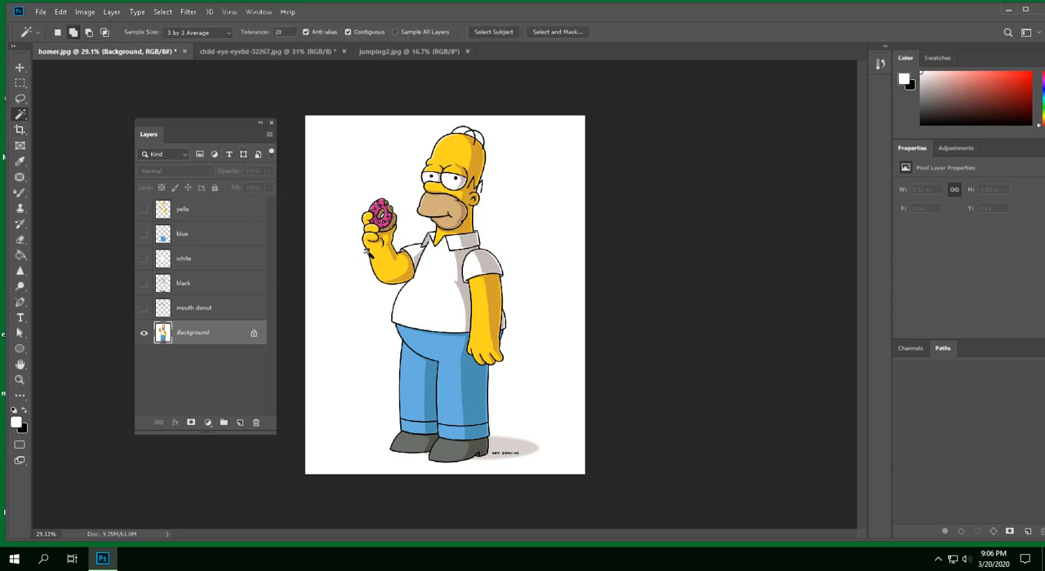
{"action": "left_click", "coordinate": [354, 179]}
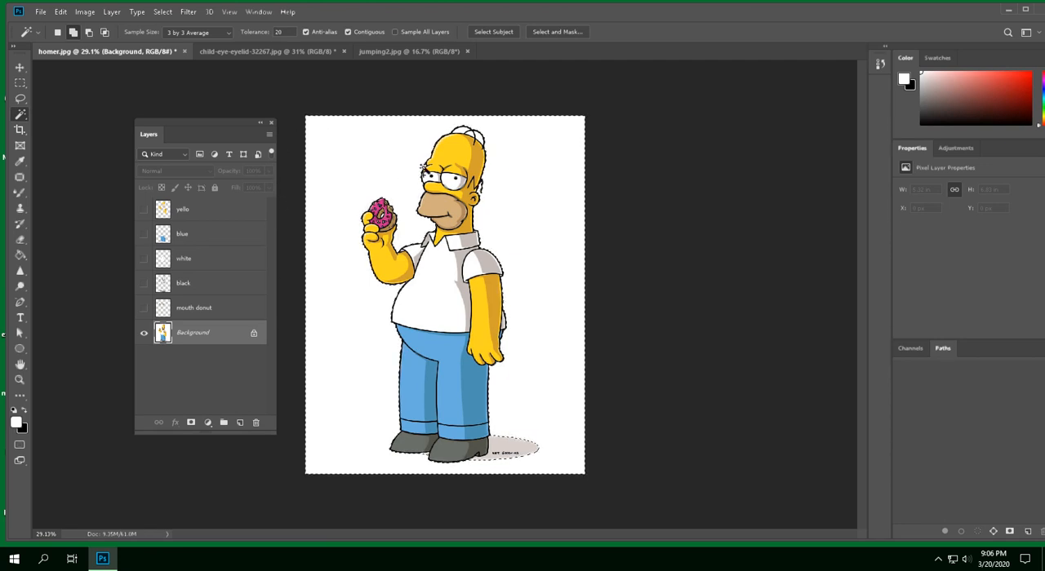
{"action": "left_click", "coordinate": [164, 12]}
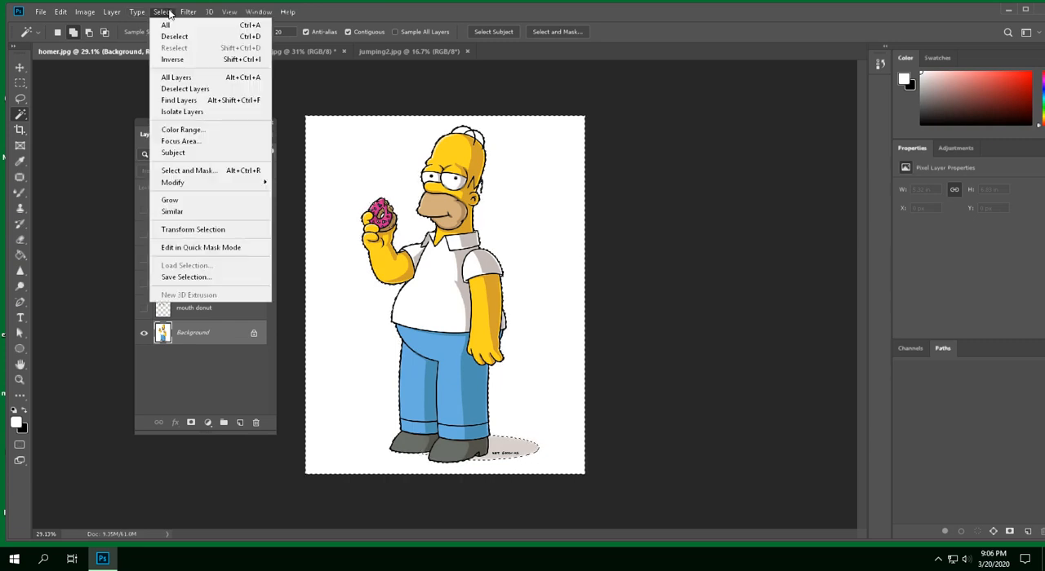
{"action": "left_click", "coordinate": [180, 60]}
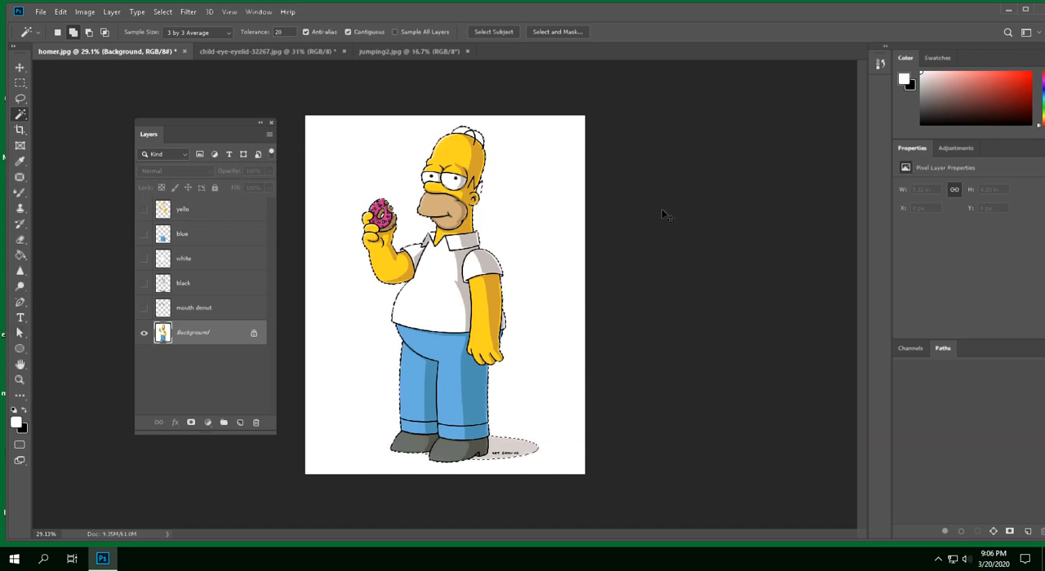
Try filling the selected character on the locked Background with the black background colour, and undo the fill
{"action": "key", "text": "ctrl+BackSpace"}
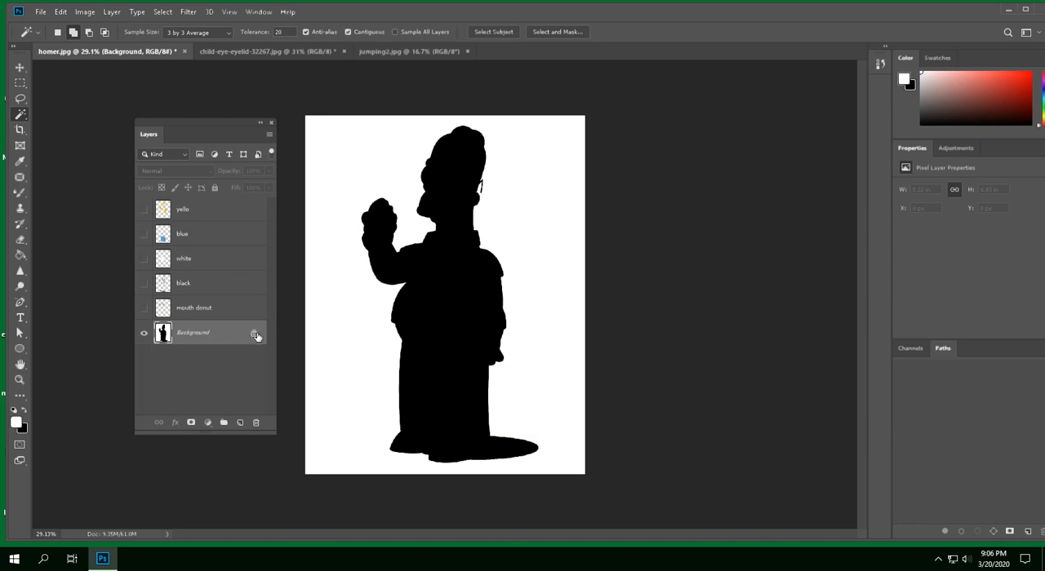
{"action": "mouse_move", "coordinate": [254, 335]}
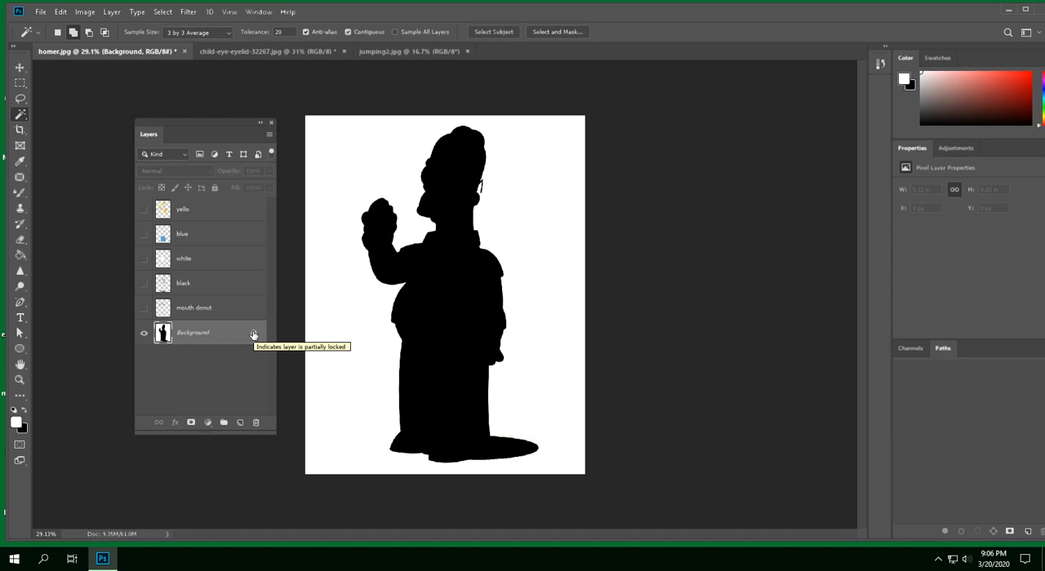
{"action": "key", "text": "ctrl+z"}
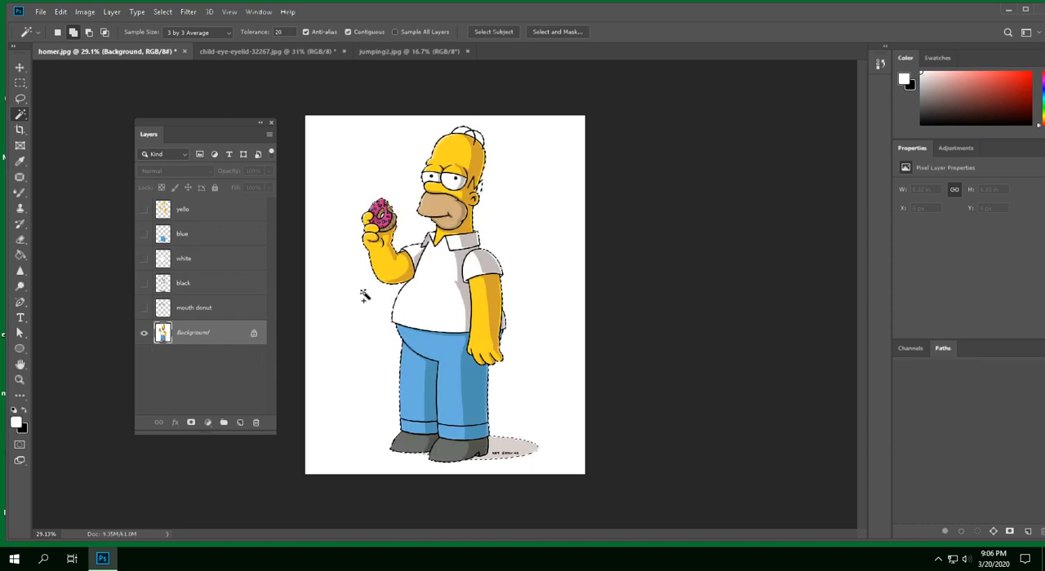
Unlock the Background layer and cut the selected character out of it
{"action": "left_click", "coordinate": [254, 336]}
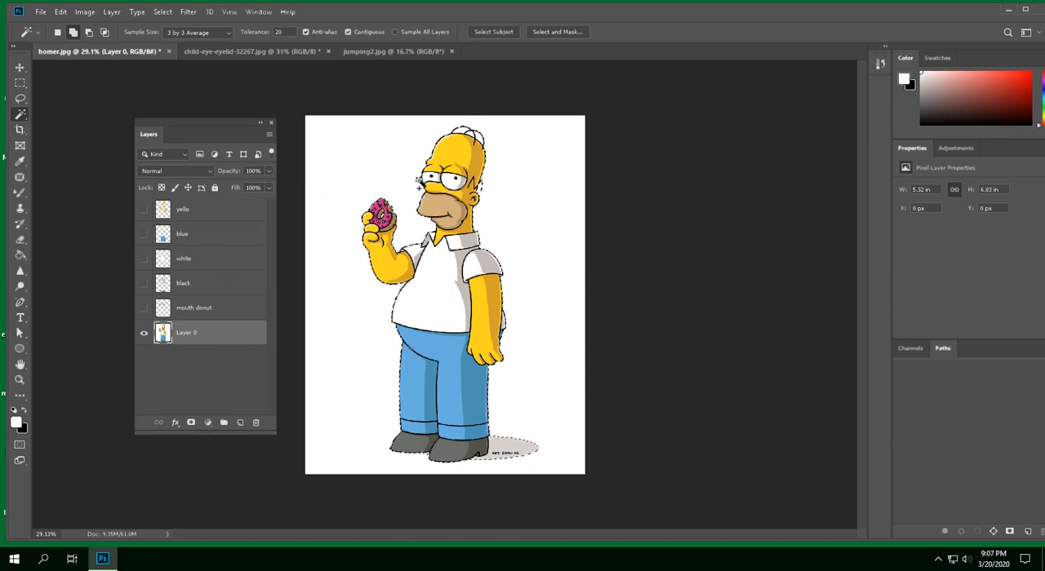
{"action": "key", "text": "ctrl+x"}
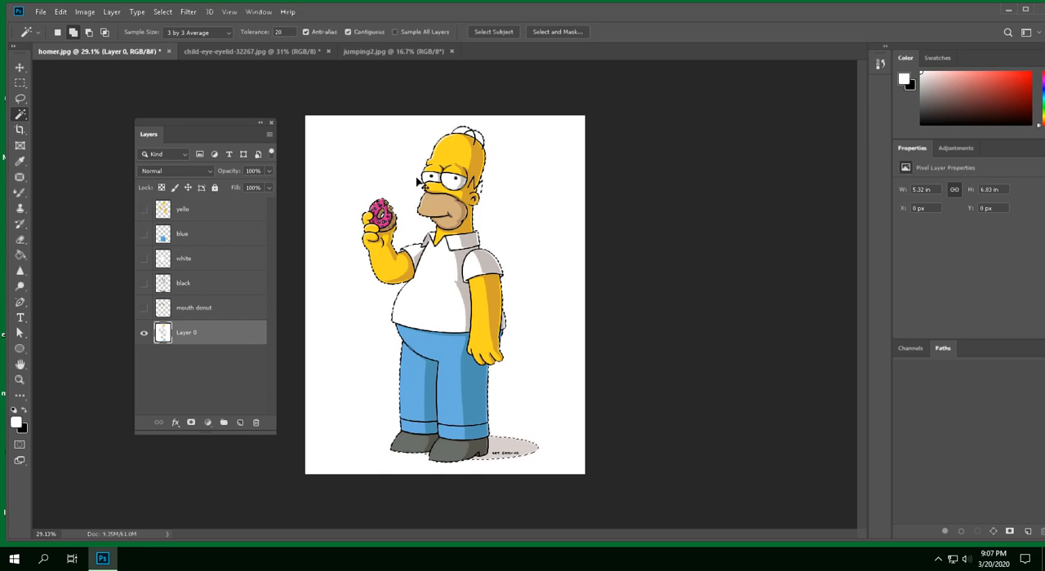